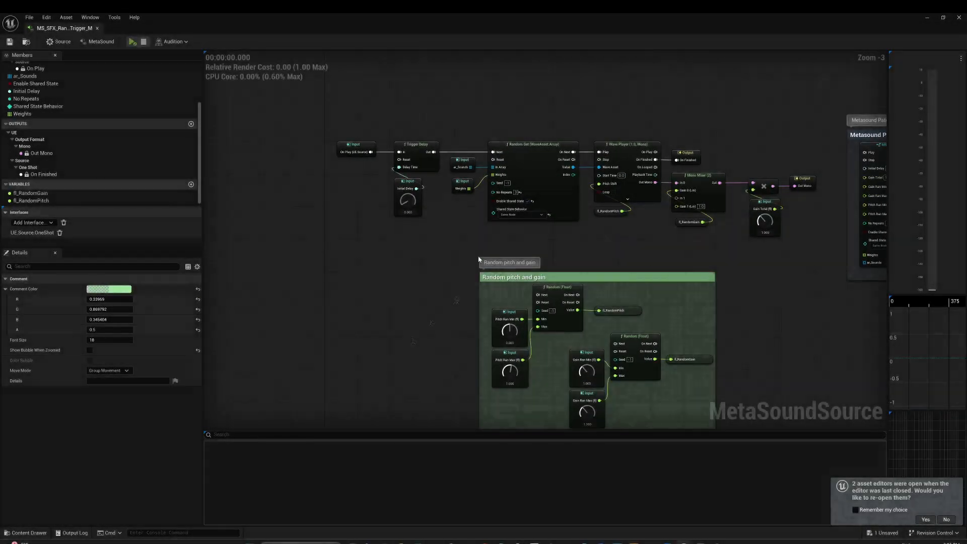
# - Preview the MetaSound using the ar_Sounds array and disconnect the Wave Player's On Finished pin from the output
pyautogui.moveTo(477, 259); pyautogui.dragTo(380, 247, button='right')
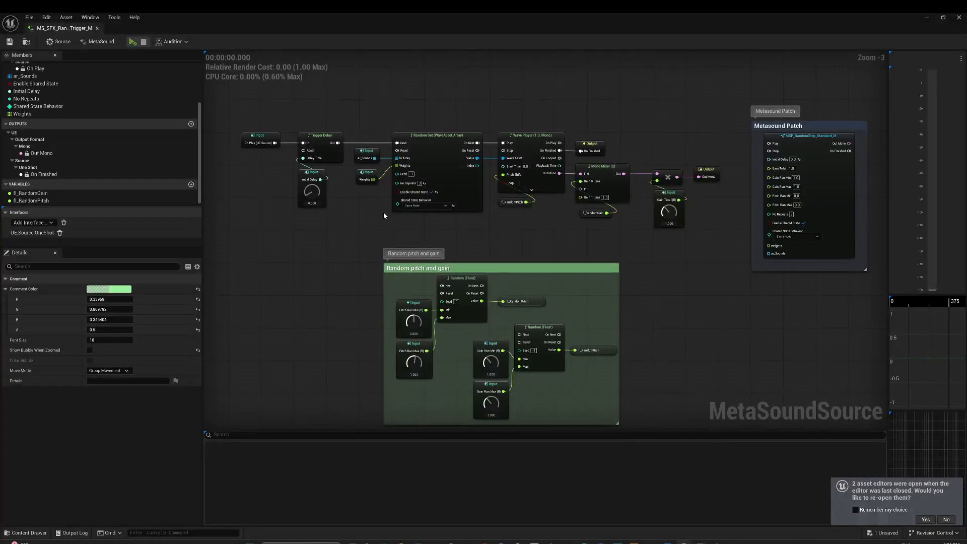
pyautogui.click(373, 151)
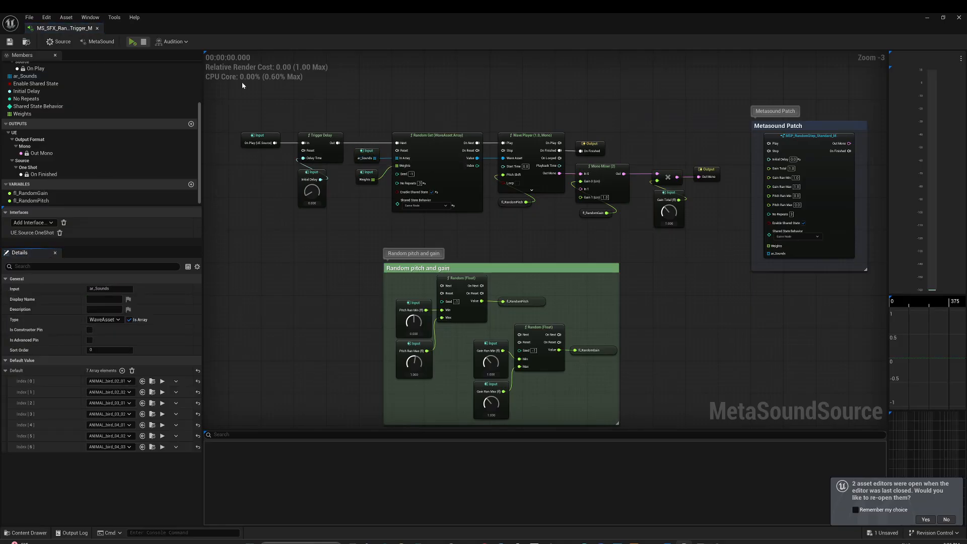
pyautogui.click(132, 42)
pyautogui.keyDown('alt'); pyautogui.click(560, 150); pyautogui.keyUp('alt')
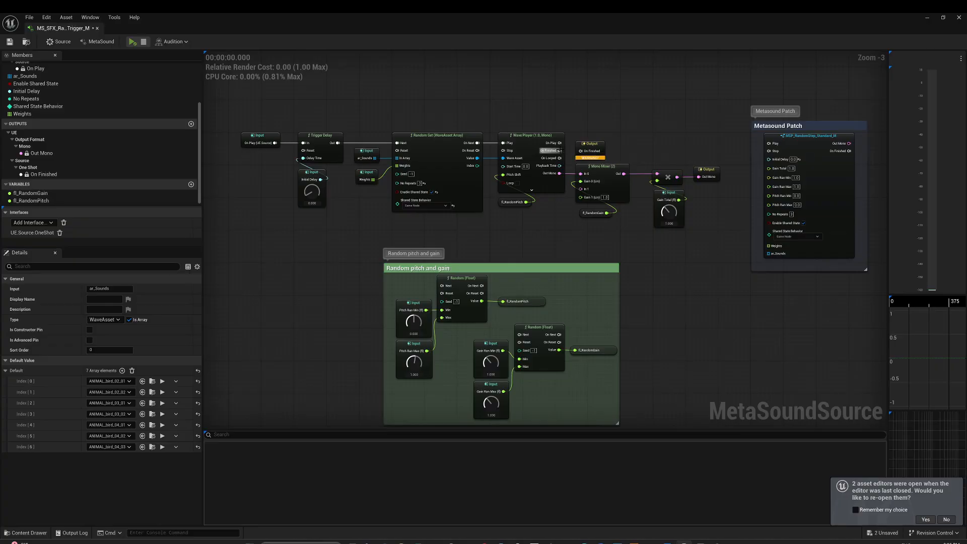
# - Insert a Trigger Repeat node with a period of 0.5 between On Play and Trigger Delay, and preview the repeating sound
pyautogui.moveTo(458, 218); pyautogui.dragTo(412, 222, button='right')
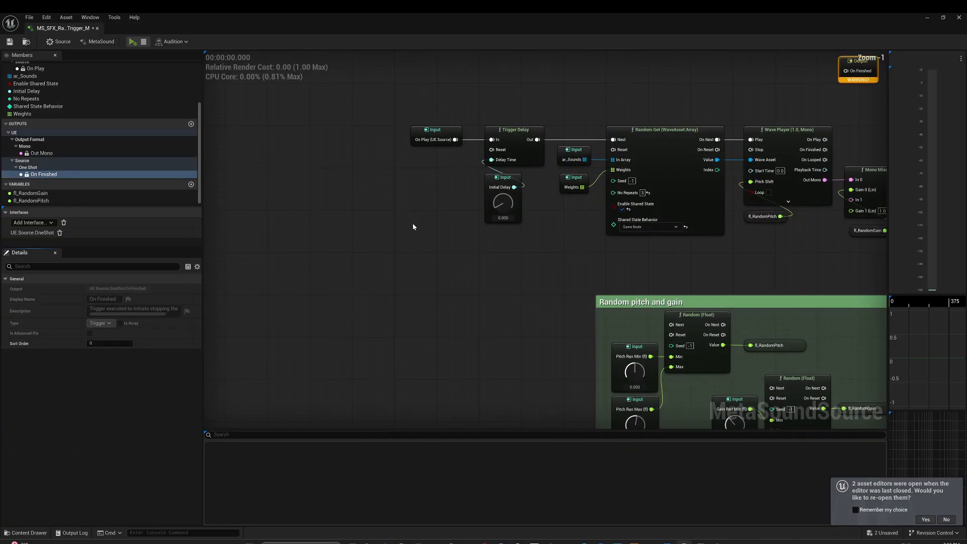
pyautogui.rightClick(424, 199)
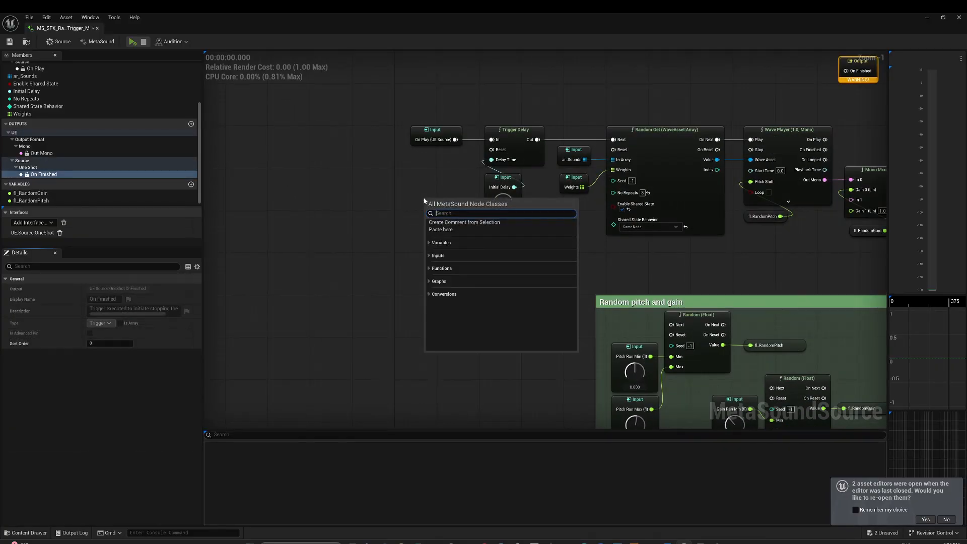
pyautogui.write('trigger re')
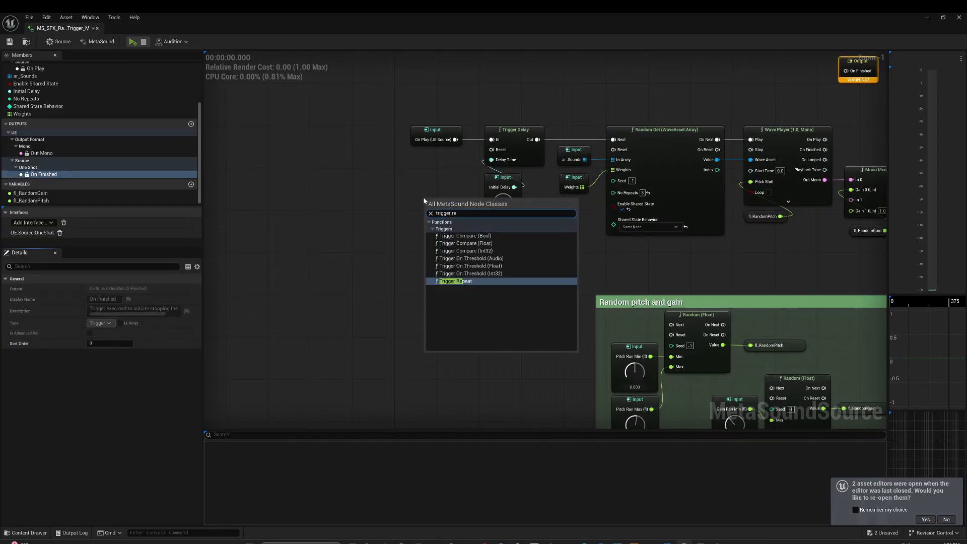
pyautogui.press('Return')
pyautogui.moveTo(445, 202); pyautogui.dragTo(400, 174)
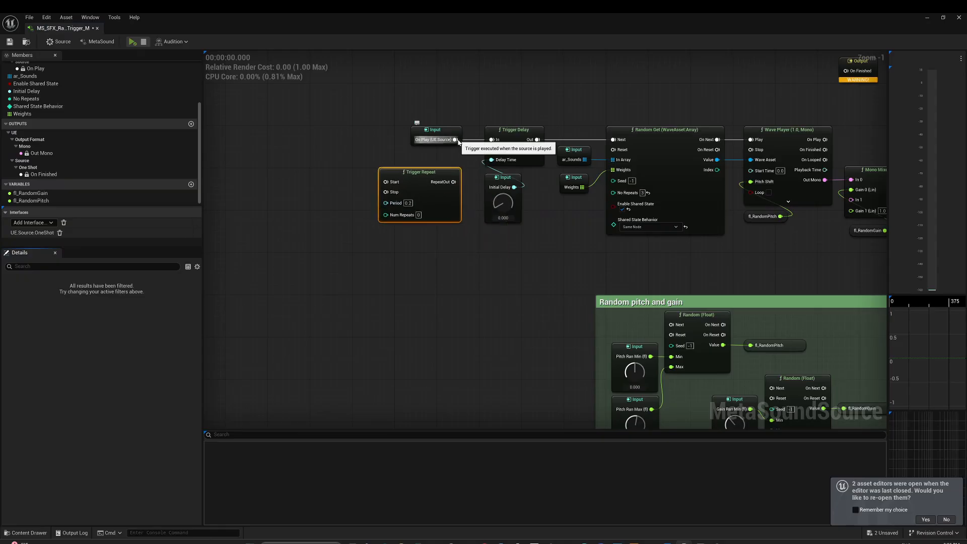
pyautogui.moveTo(453, 134); pyautogui.dragTo(376, 183)
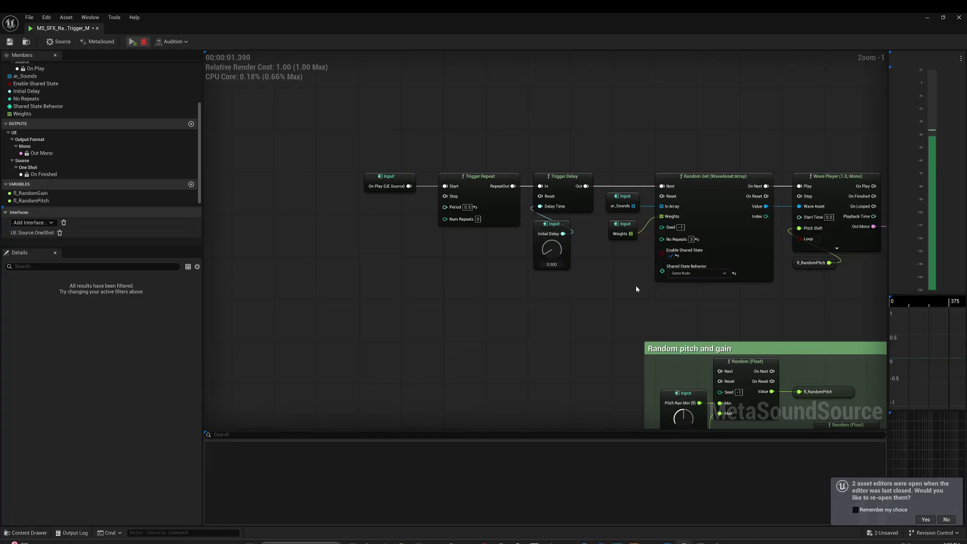
pyautogui.press('space')
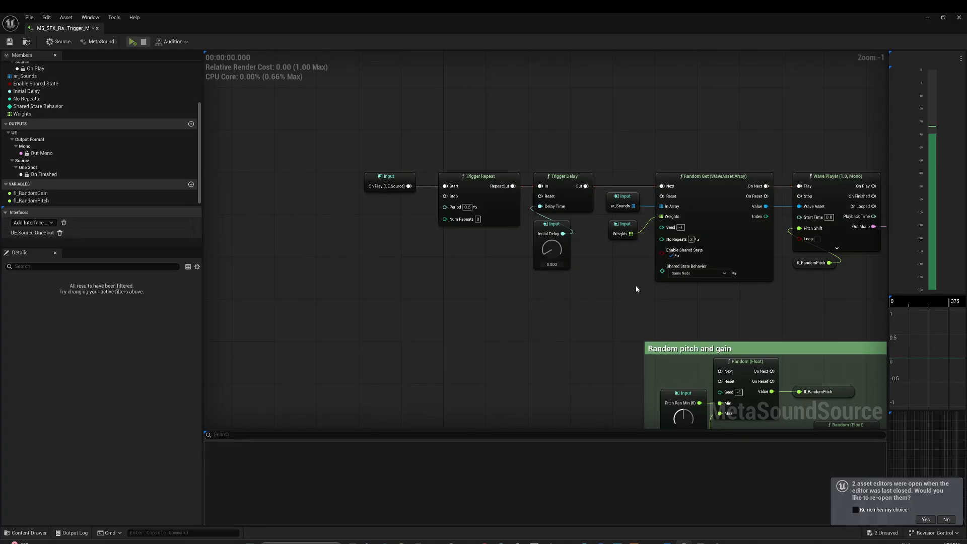
# - Play the sound with Print Log triggered by On Play and check the random pitch value in the Output Log
pyautogui.moveTo(636, 289); pyautogui.dragTo(589, 299, button='right')
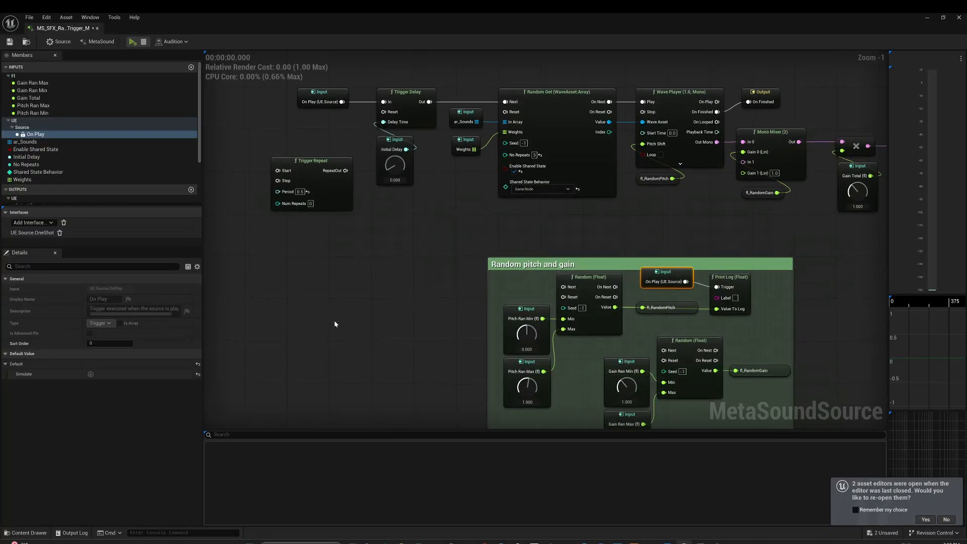
pyautogui.press('space')
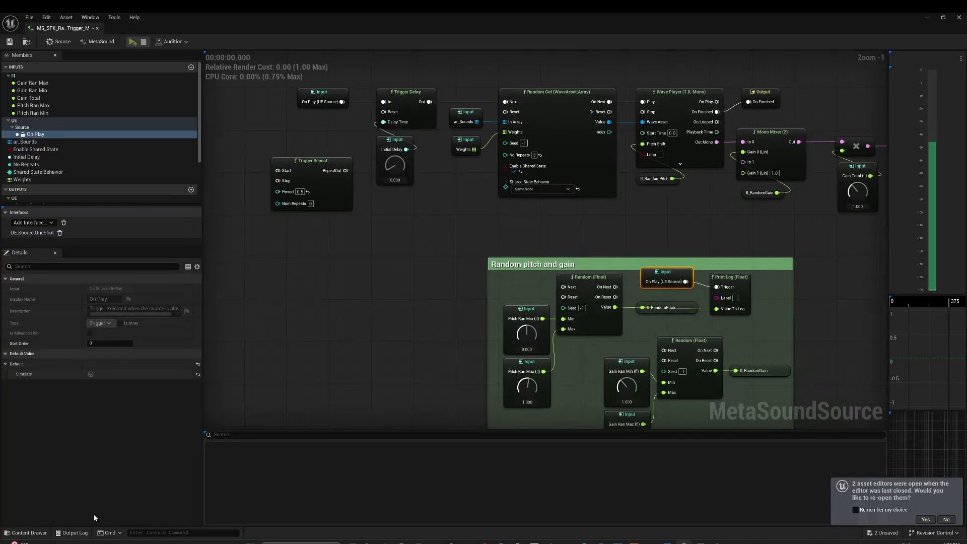
pyautogui.click(73, 532)
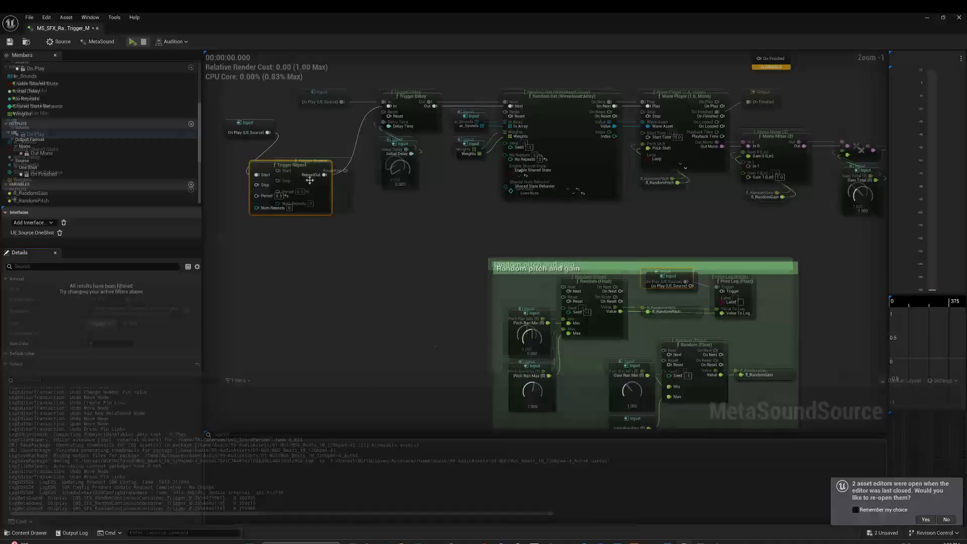
# - Restore Trigger Repeat in the trigger chain and check the random pitch logged on each RepeatOut trigger
pyautogui.hotkey('ctrl', 'z')
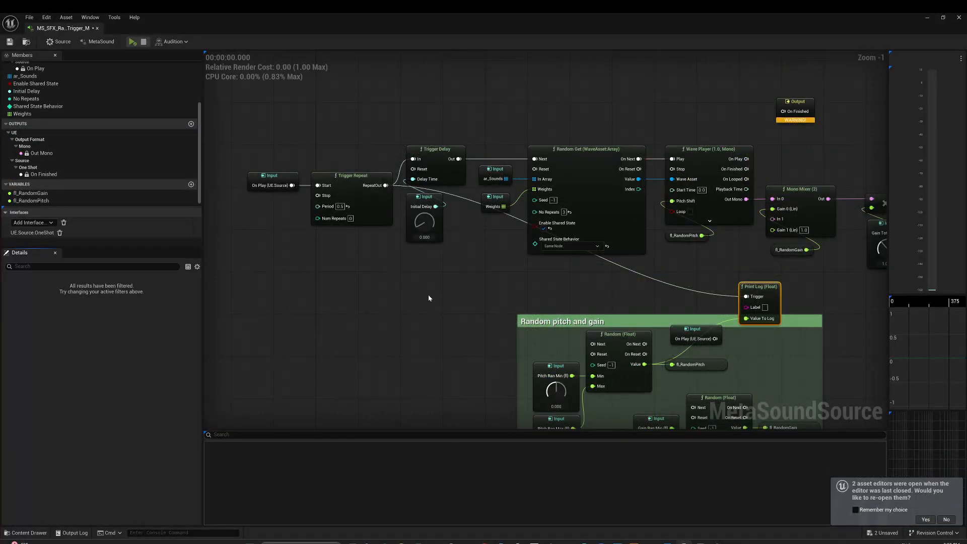
pyautogui.moveTo(429, 281); pyautogui.dragTo(429, 260, button='right')
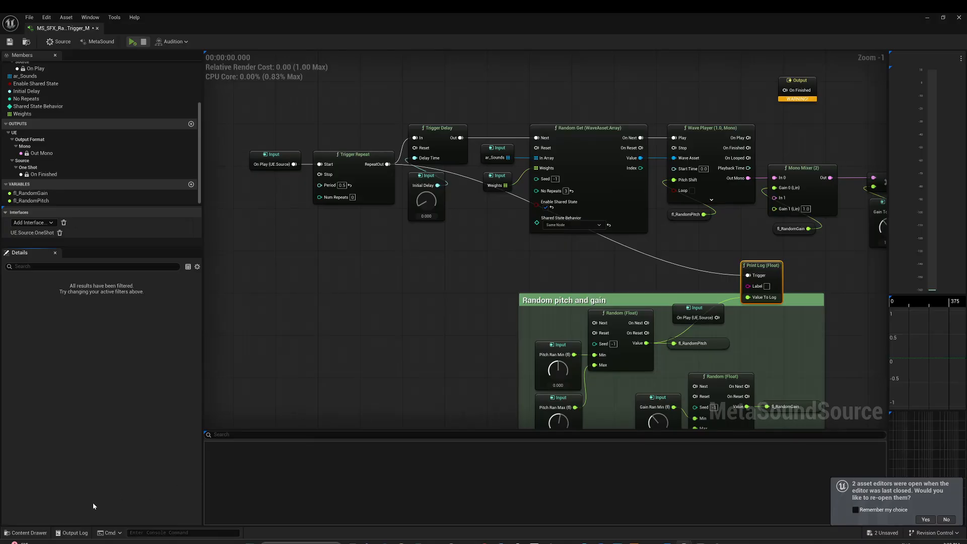
pyautogui.click(390, 355)
pyautogui.press('space')
pyautogui.click(71, 532)
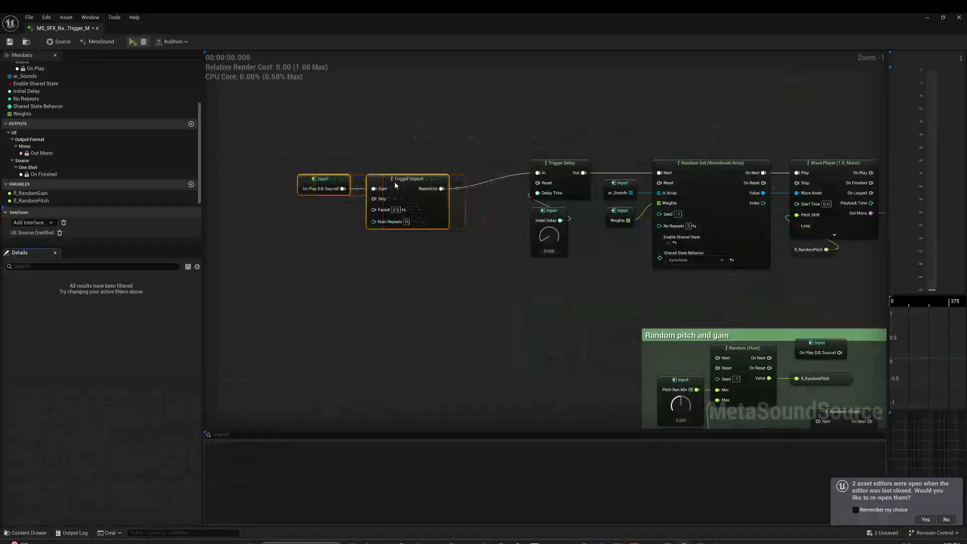
# - Promote Trigger Repeat's RepeatOut to a graph variable and feed it into the Next pins of both Random (Float) nodes
pyautogui.moveTo(441, 189); pyautogui.dragTo(477, 189)
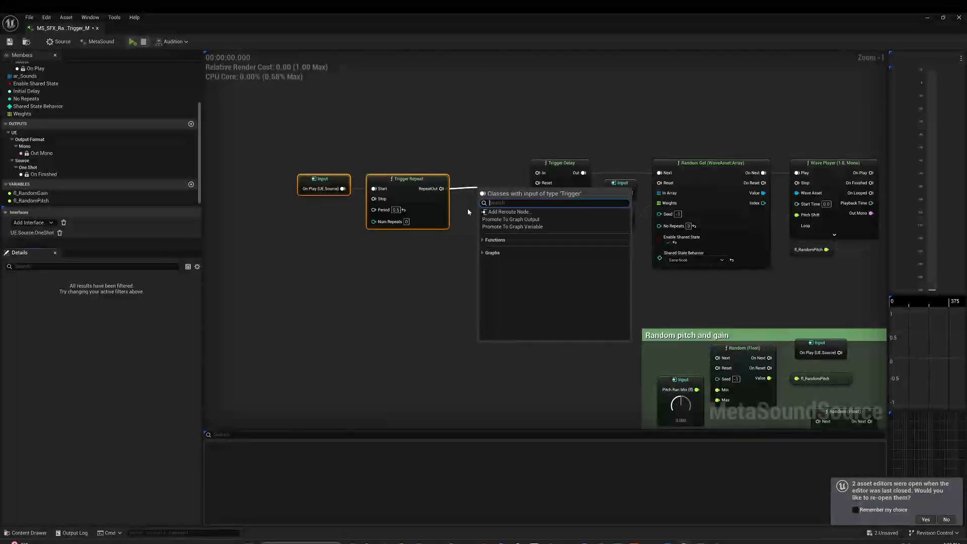
pyautogui.click(534, 226)
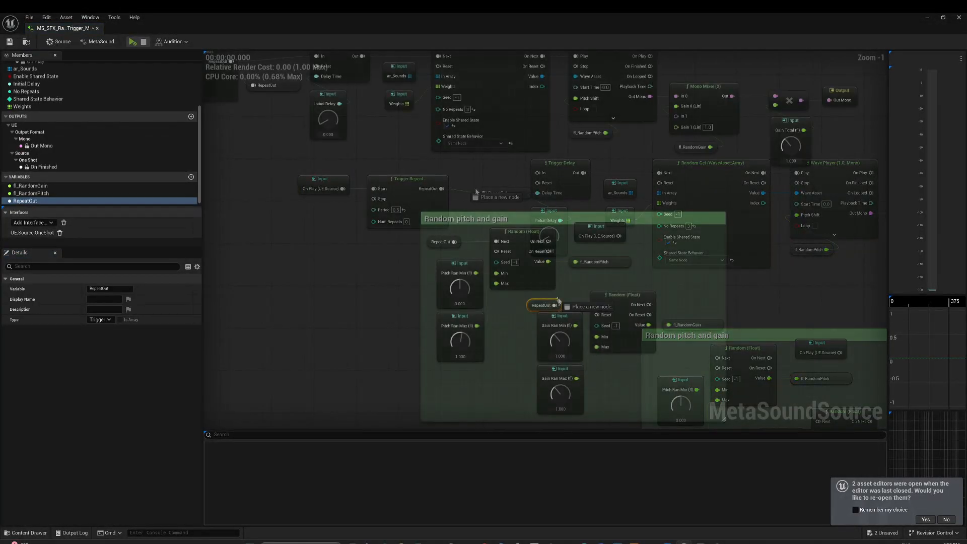
pyautogui.moveTo(544, 300); pyautogui.dragTo(562, 301)
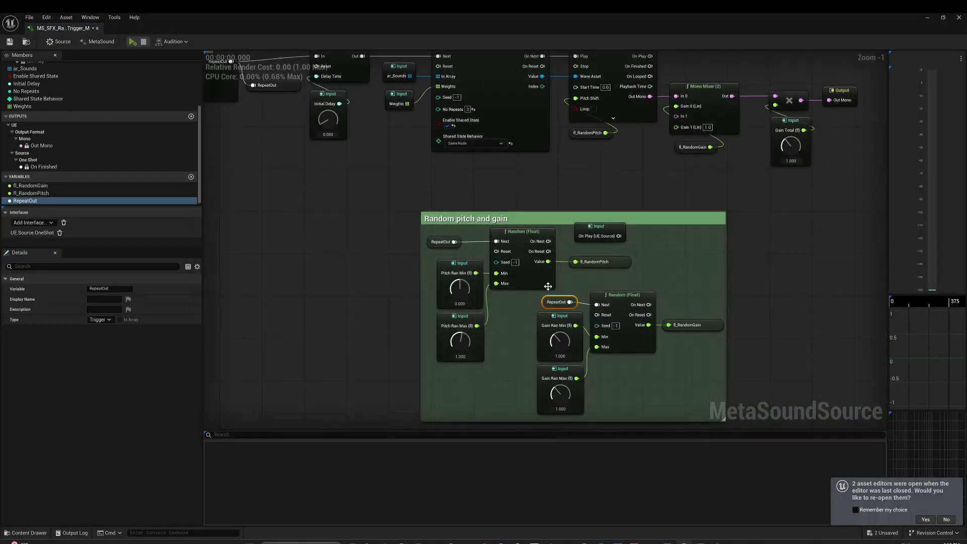
pyautogui.moveTo(548, 286); pyautogui.dragTo(590, 374, button='right')
# - Delete the leftover On Play input inside the Random pitch and gain comment and move the comment group further down
pyautogui.click(663, 325)
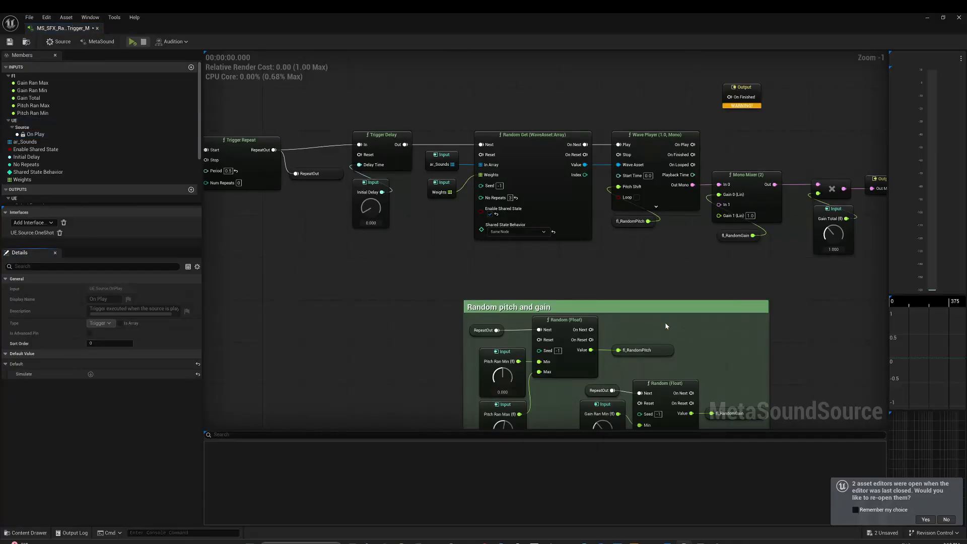
pyautogui.scroll(-1, 665, 322)
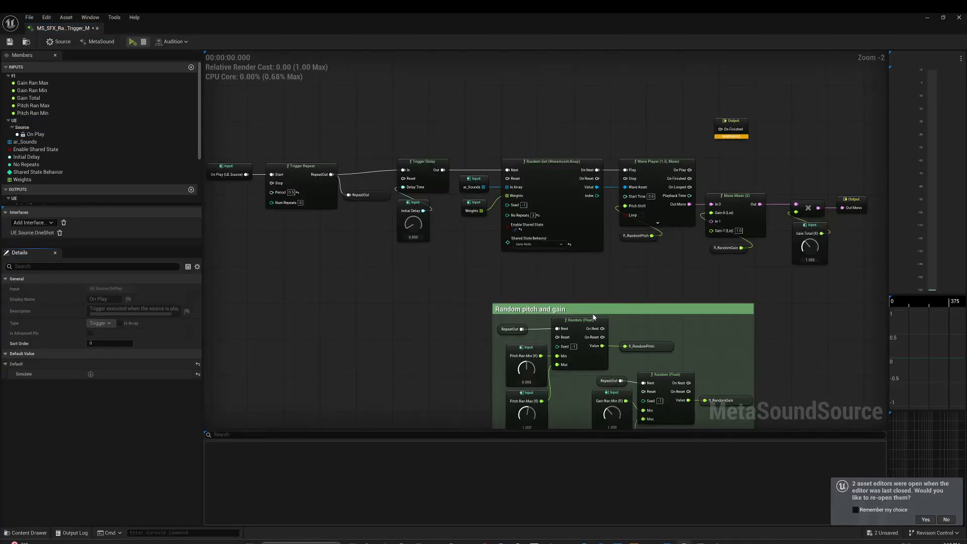
pyautogui.moveTo(593, 317); pyautogui.dragTo(543, 394)
pyautogui.moveTo(548, 352); pyautogui.dragTo(578, 310, button='right')
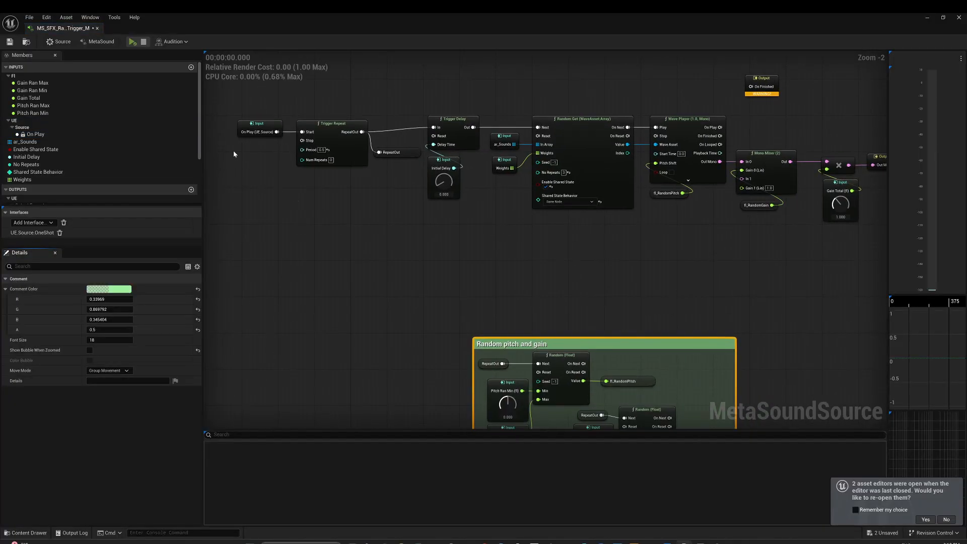
# - Duplicate the Random Get and Wave Player chain below the original and connect the copy's Out Mono to the mixer's In 1
pyautogui.moveTo(237, 102); pyautogui.dragTo(361, 184)
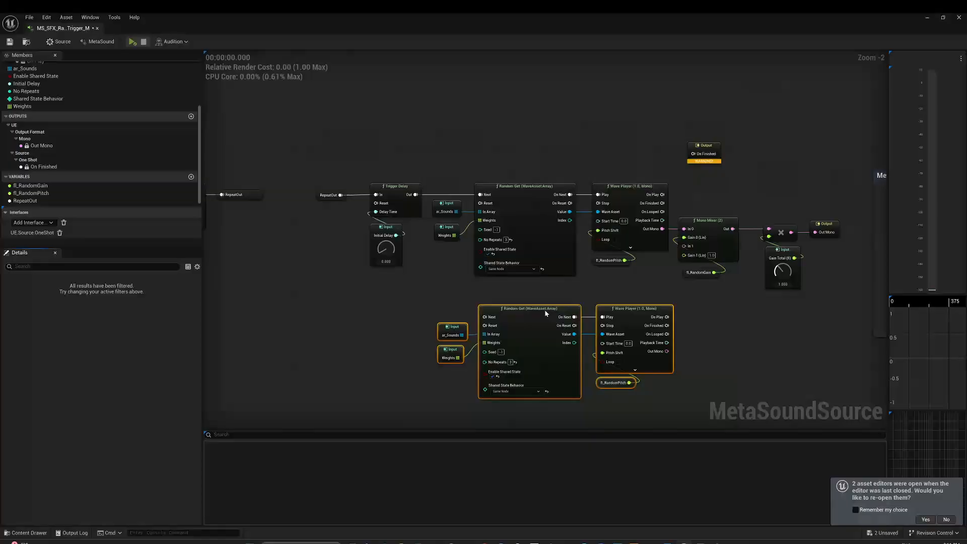
pyautogui.moveTo(547, 312); pyautogui.dragTo(547, 307)
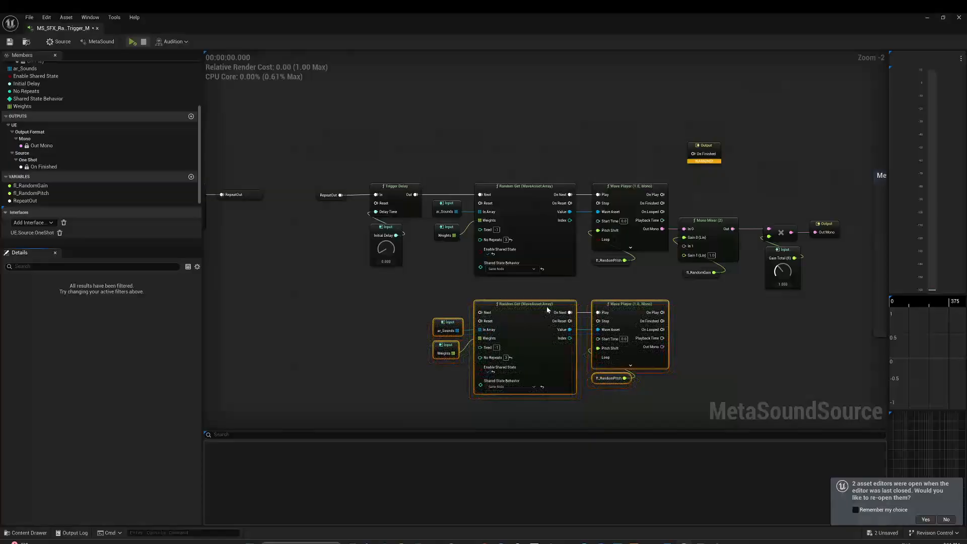
pyautogui.moveTo(554, 296); pyautogui.dragTo(535, 259, button='right')
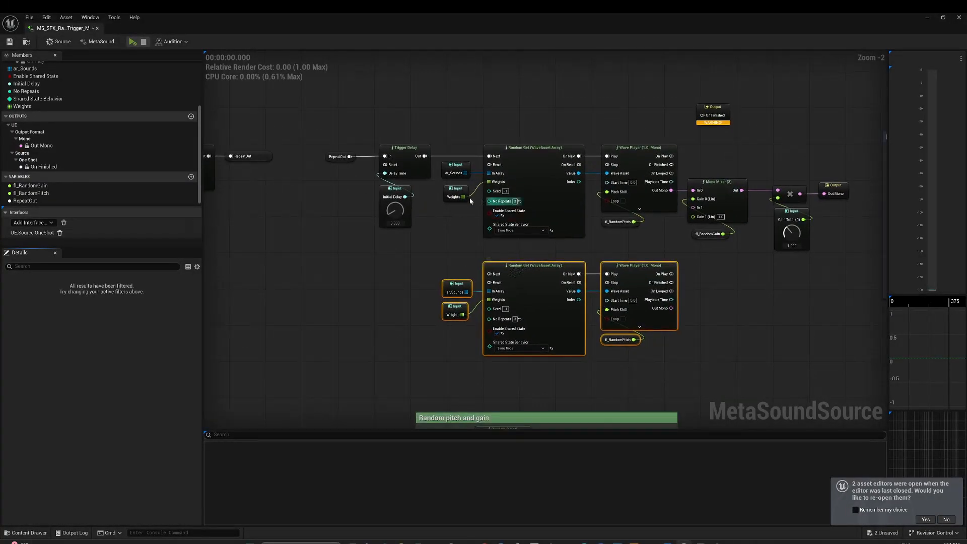
pyautogui.moveTo(438, 269); pyautogui.dragTo(506, 273, button='right')
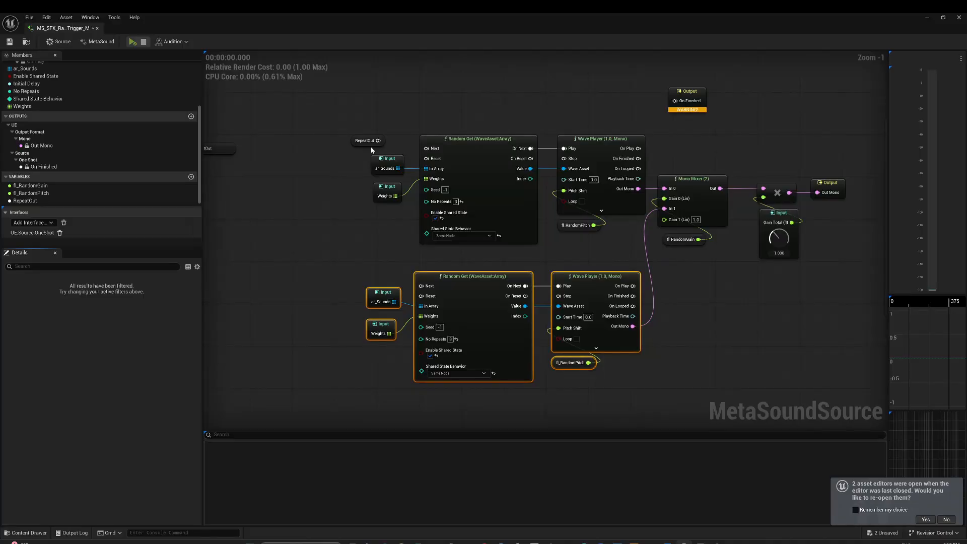
# - Add a Trigger Sequence (2) node fed by RepeatOut and wire Out 0 and Out 1 to the two Random Get nodes' Next pins
pyautogui.moveTo(371, 147); pyautogui.dragTo(332, 180)
pyautogui.write('trigger seq')
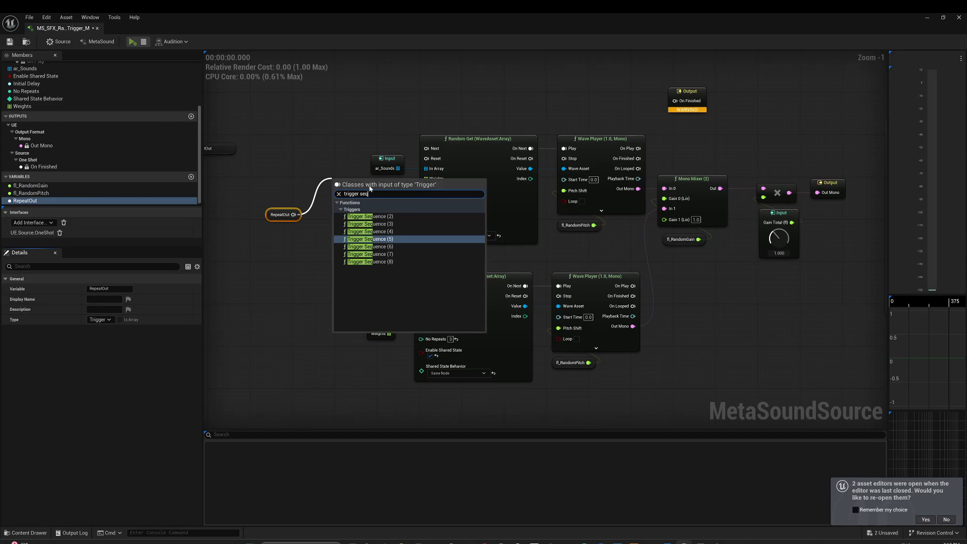
pyautogui.click(370, 216)
pyautogui.moveTo(326, 211); pyautogui.dragTo(426, 149)
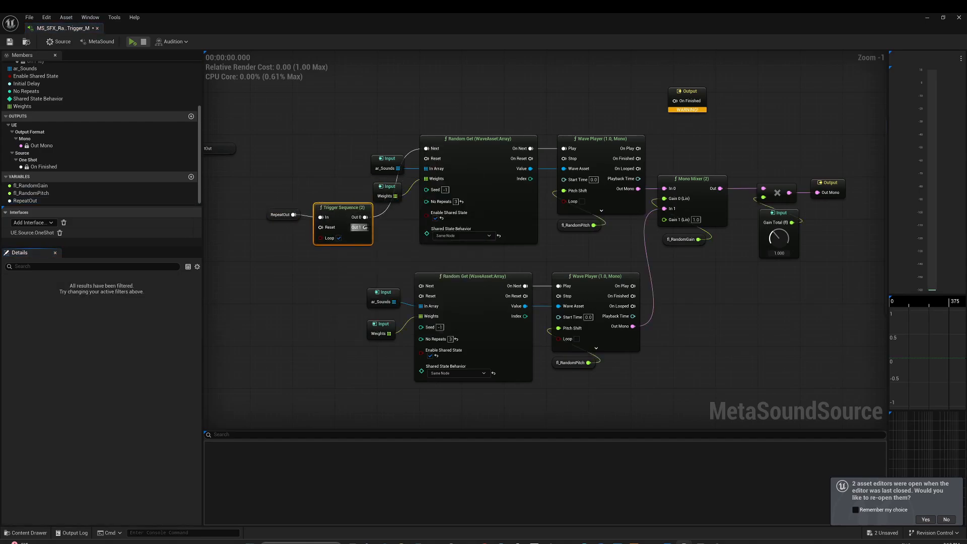
pyautogui.moveTo(365, 227); pyautogui.dragTo(421, 285)
# - Rearrange the RepeatOut, Trigger Sequence and upper ar_Sounds and Weights nodes to space out the graph's layout
pyautogui.moveTo(252, 260); pyautogui.dragTo(286, 210)
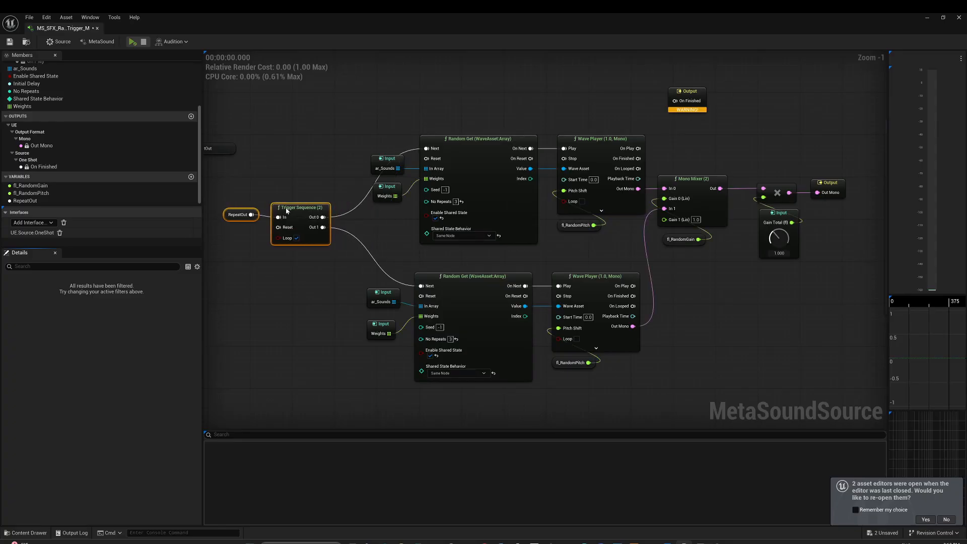
pyautogui.moveTo(315, 250); pyautogui.dragTo(402, 241, button='right')
pyautogui.moveTo(446, 146); pyautogui.dragTo(485, 204)
pyautogui.moveTo(345, 243); pyautogui.dragTo(364, 255)
pyautogui.moveTo(364, 256); pyautogui.dragTo(350, 296, button='right')
pyautogui.moveTo(319, 247); pyautogui.dragTo(351, 249)
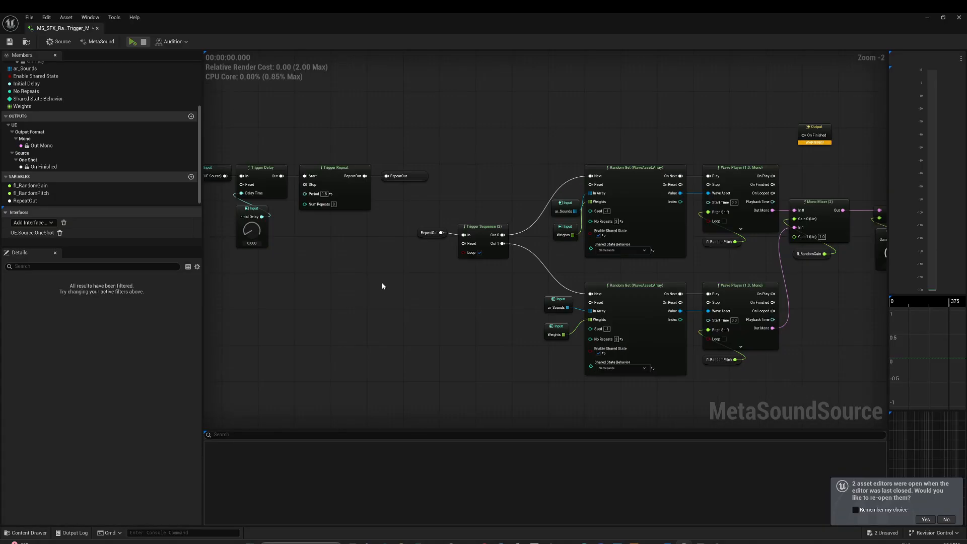
# - Place Trigger Delay ahead of Trigger Repeat, set the repeat period to 1.5, and preview the alternating triggers
pyautogui.press('space')
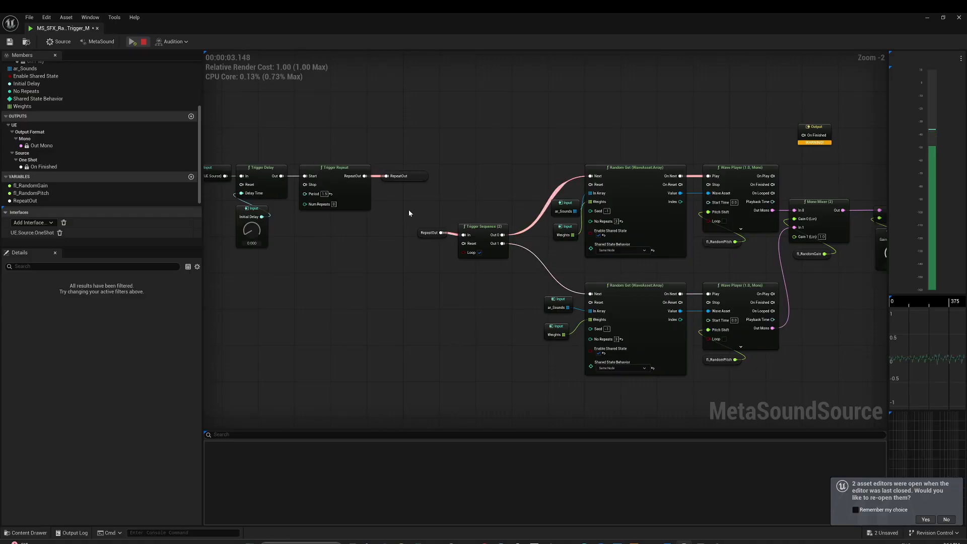
pyautogui.press('space')
pyautogui.moveTo(340, 292); pyautogui.dragTo(427, 334, button='right')
# - Drive Trigger Repeat's Period with a Random (Time) node set to min 1.0 and max 5.0, and delete the Print Log and conversion nodes
pyautogui.scroll(2, 427, 334)
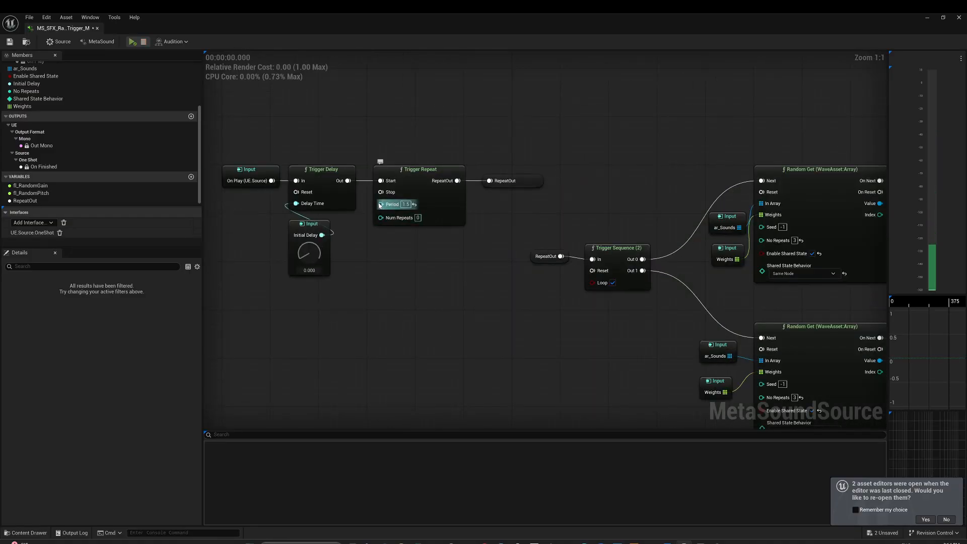
pyautogui.moveTo(381, 204); pyautogui.dragTo(386, 277)
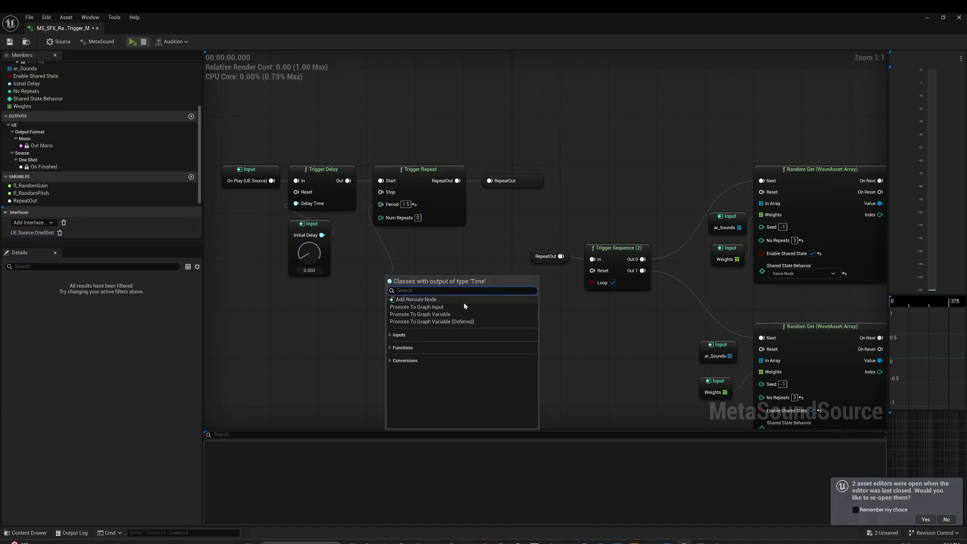
pyautogui.write('random')
pyautogui.press('Return')
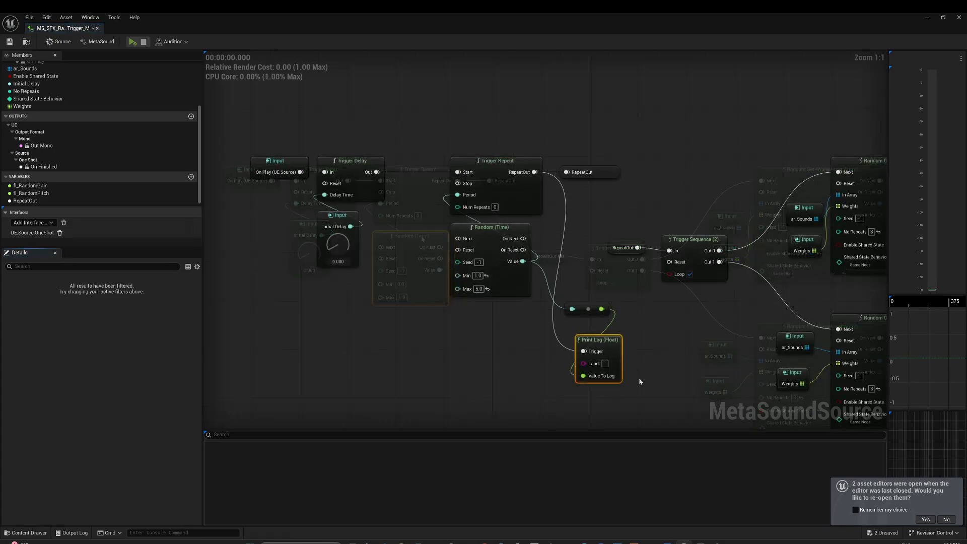
pyautogui.moveTo(638, 382); pyautogui.dragTo(581, 293)
pyautogui.press('Delete')
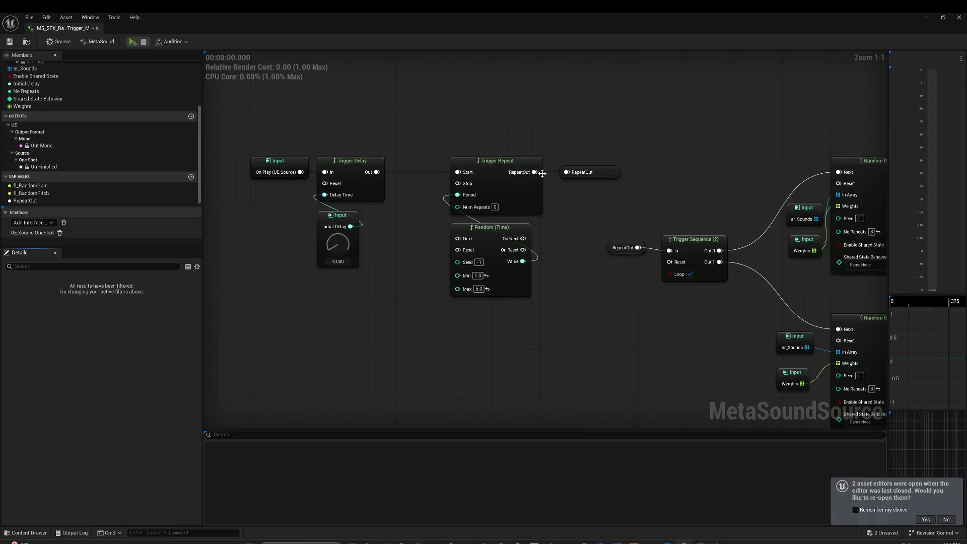
# - Place a deferred RepeatOut variable node beside Random (Time) and connect it to that node's Next pin
pyautogui.moveTo(534, 172); pyautogui.dragTo(467, 244)
pyautogui.moveTo(460, 363); pyautogui.dragTo(267, 324, button='right')
pyautogui.scroll(-1, 414, 291)
pyautogui.moveTo(415, 291); pyautogui.dragTo(299, 244, button='right')
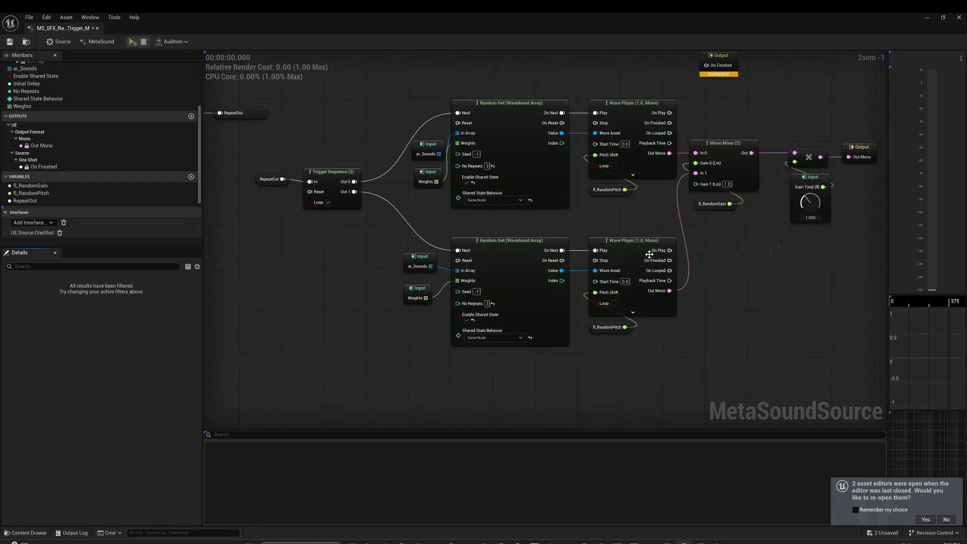
pyautogui.moveTo(648, 252); pyautogui.dragTo(746, 264, button='right')
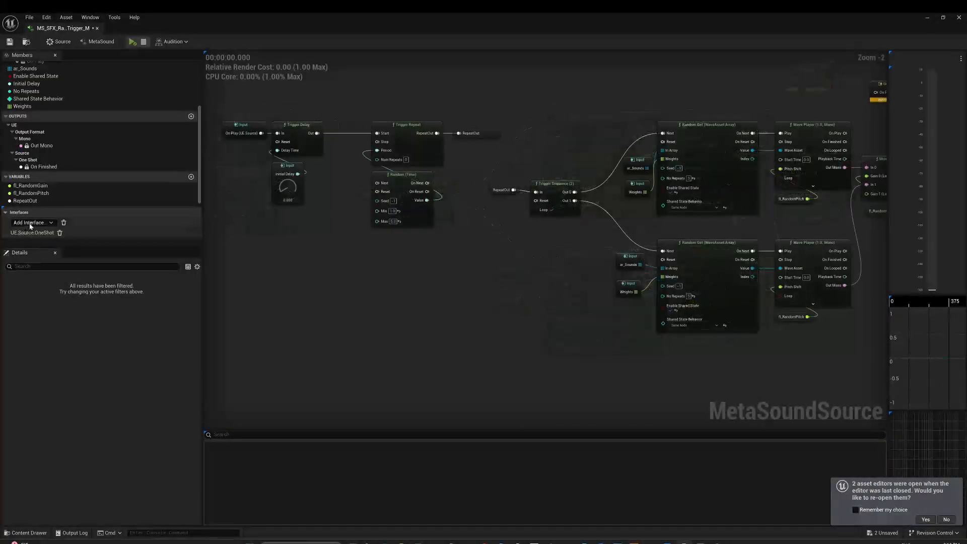
pyautogui.moveTo(26, 202); pyautogui.dragTo(397, 174)
pyautogui.scroll(2, 357, 197)
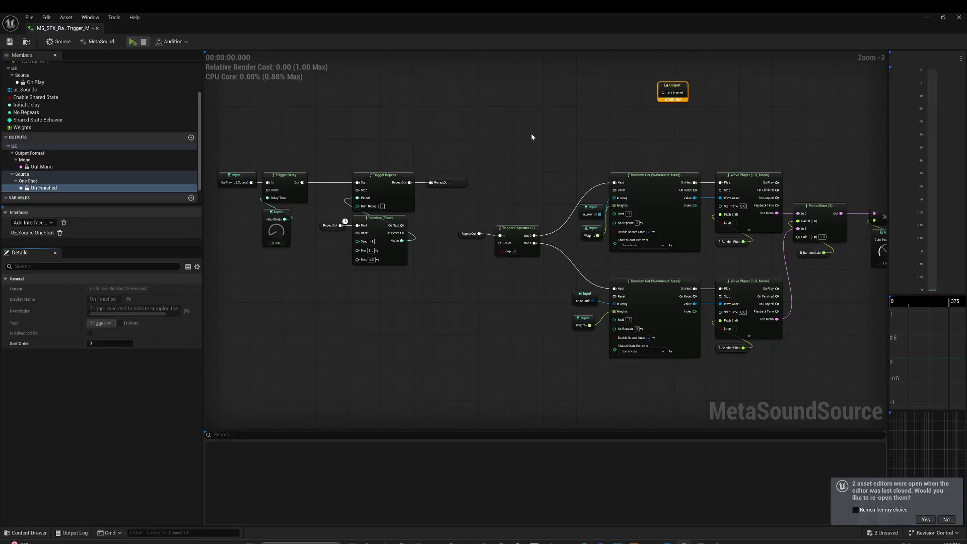
pyautogui.moveTo(567, 95); pyautogui.dragTo(523, 146, button='right')
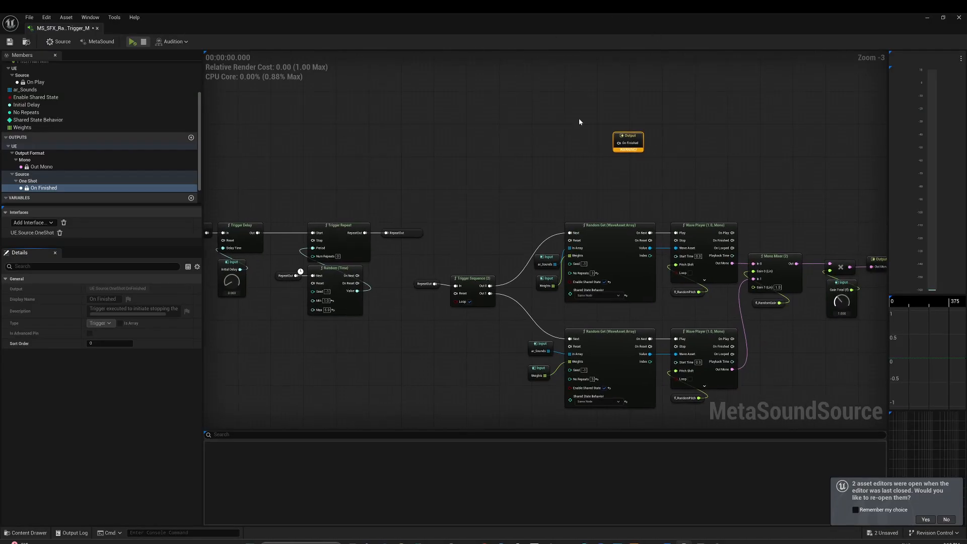
# - Promote the On Finished output's trigger pin to a connected graph input and name it Stop Metasound
pyautogui.moveTo(589, 114); pyautogui.dragTo(579, 120, button='right')
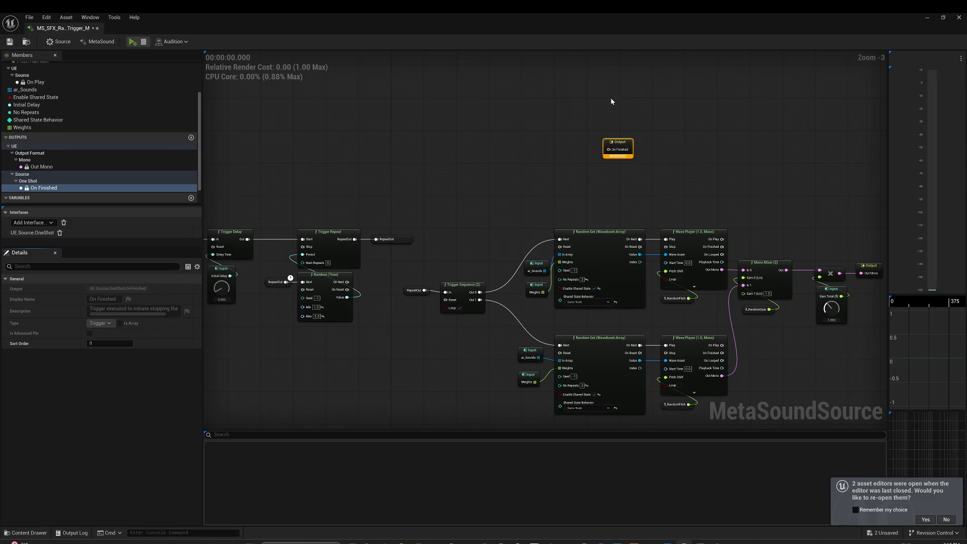
pyautogui.moveTo(553, 142); pyautogui.dragTo(472, 177, button='right')
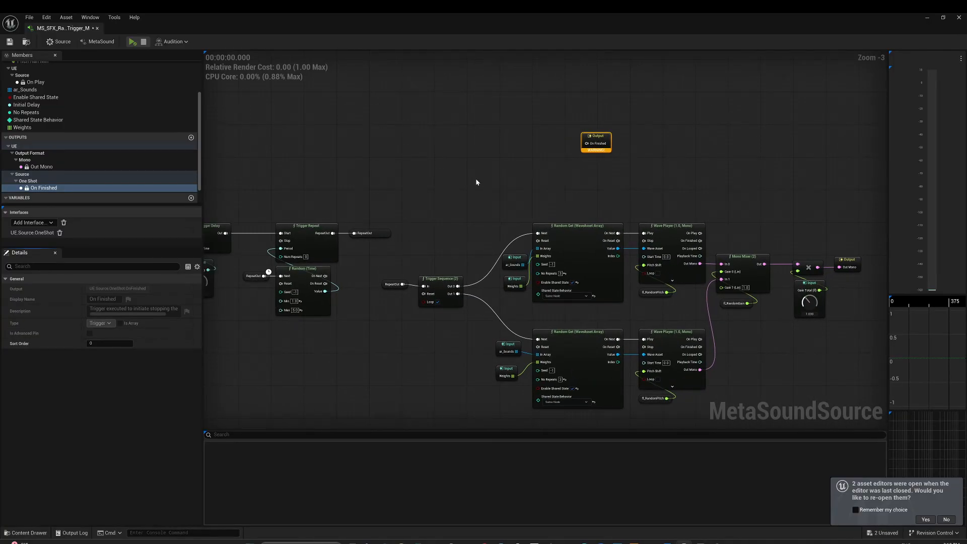
pyautogui.moveTo(586, 143); pyautogui.dragTo(505, 147)
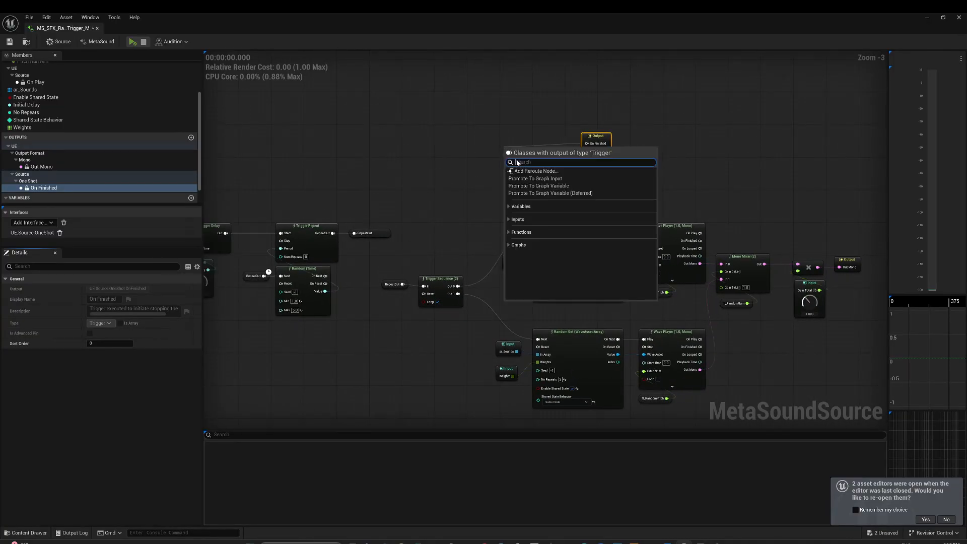
pyautogui.click(534, 178)
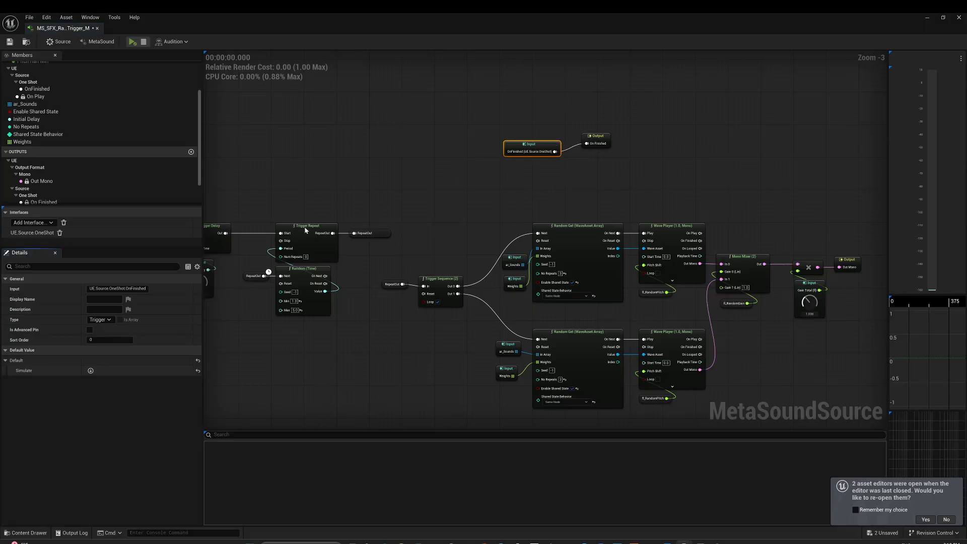
pyautogui.click(112, 288)
pyautogui.write('S')
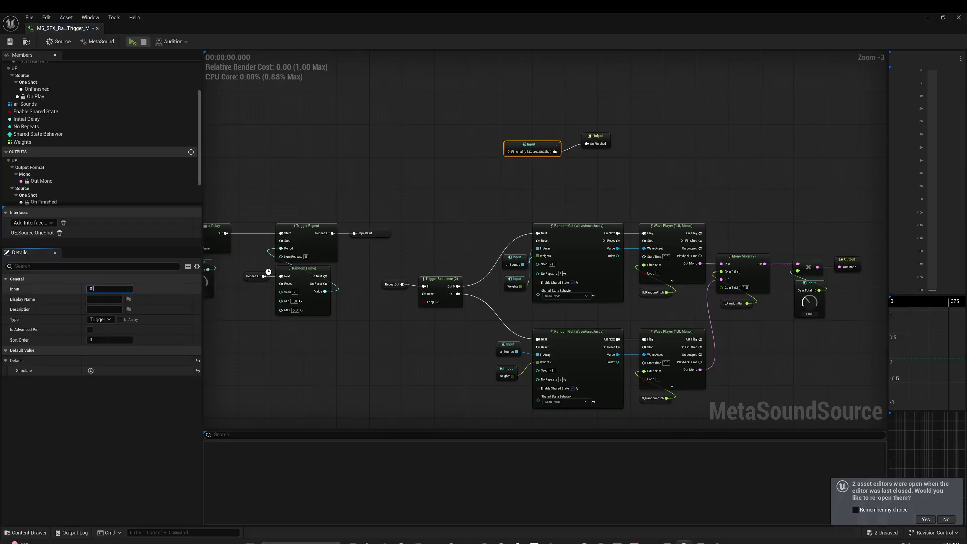
pyautogui.write('top Metasound')
pyautogui.press('Return')
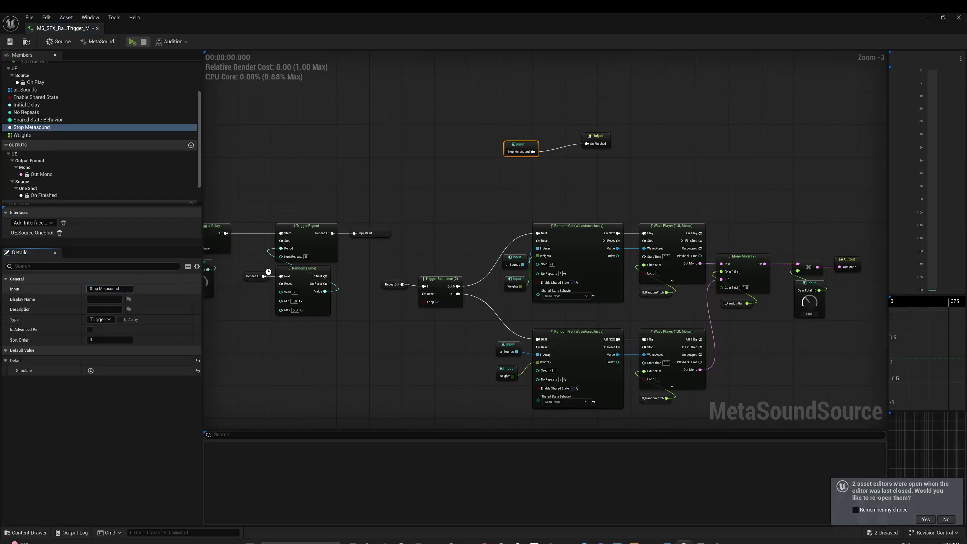
# - Preview the MetaSound twice, firing the Stop Metasound trigger during each playback to test that it stops the sound
pyautogui.scroll(2, 428, 146)
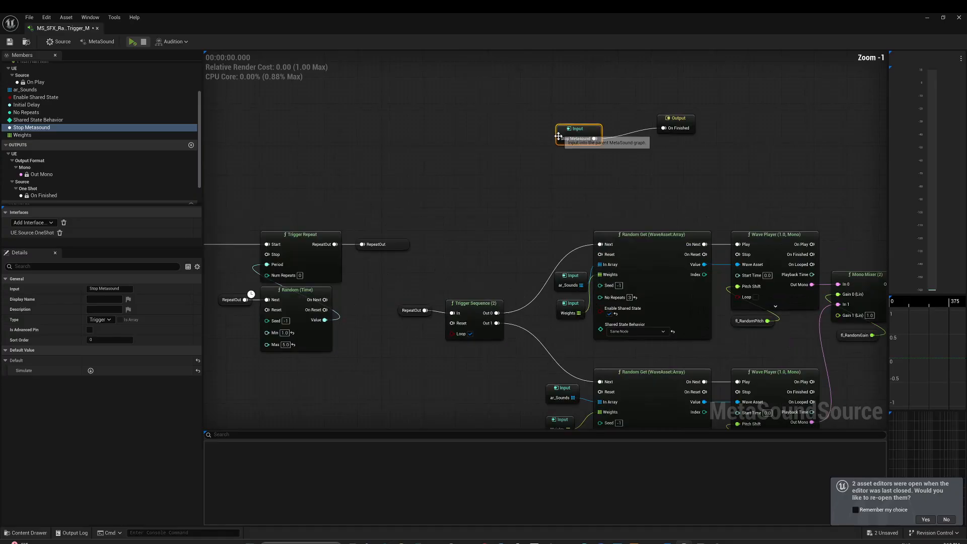
pyautogui.press('space')
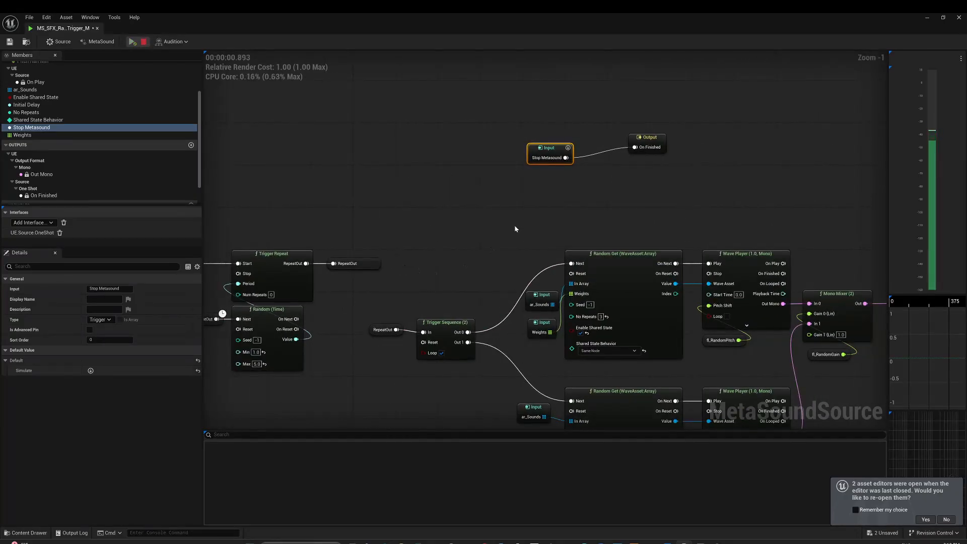
pyautogui.click(568, 150)
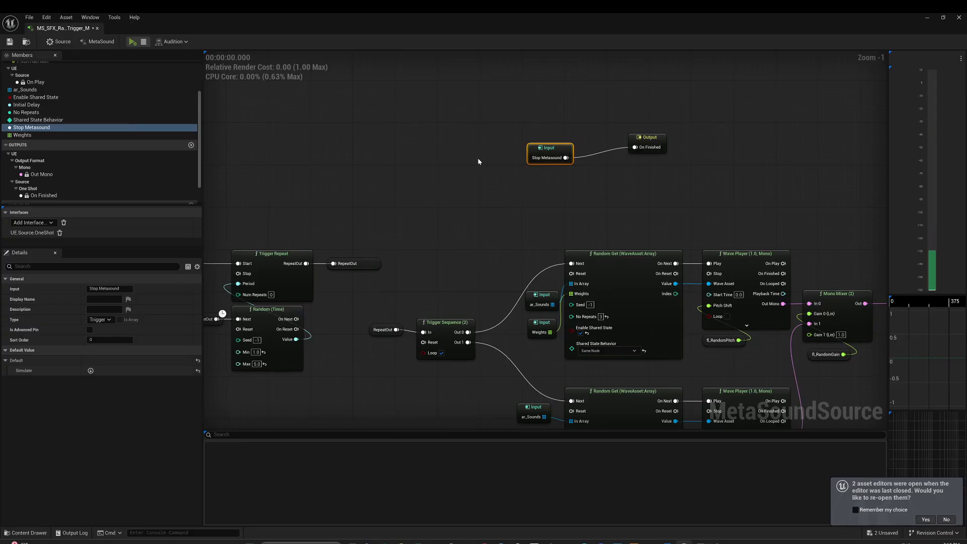
pyautogui.click(134, 43)
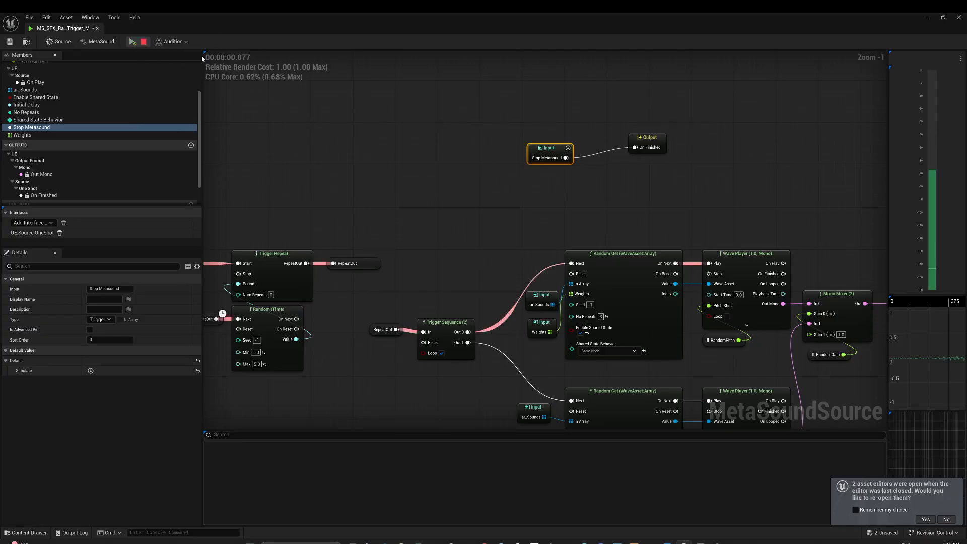
pyautogui.click(569, 148)
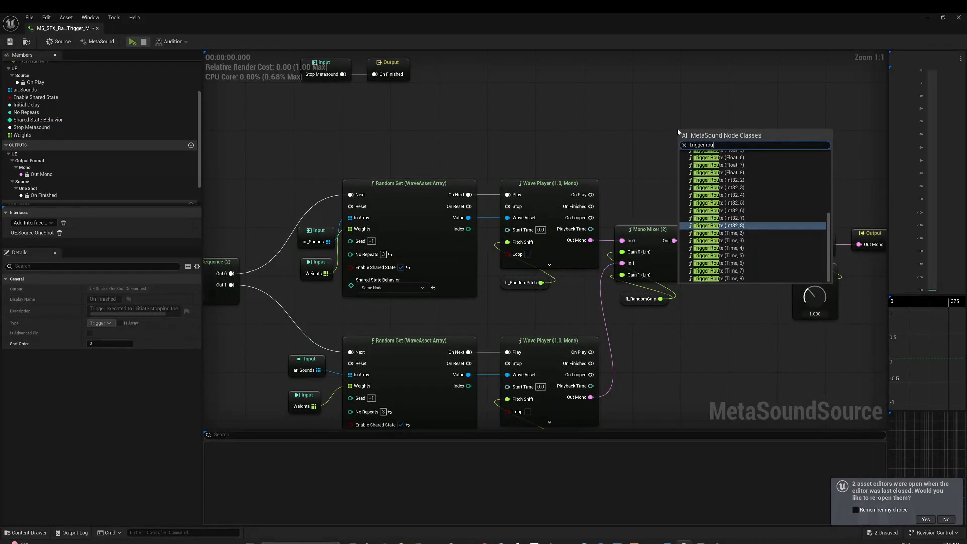
# - Add a Trigger Route (Float, 2) node with Value 0 set to 1.0 and promote its Value output to a Fadeout Stop variable
pyautogui.scroll(3, 735, 161)
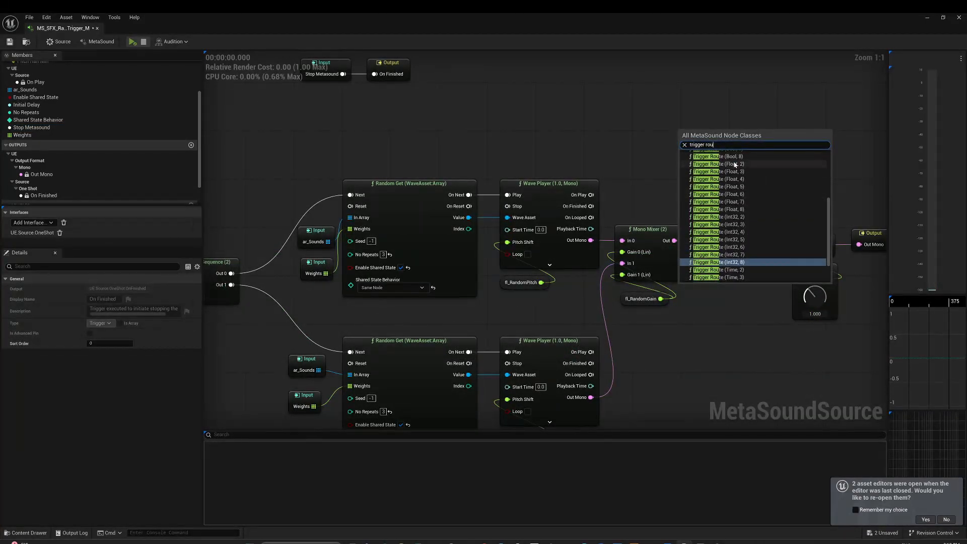
pyautogui.click(736, 163)
pyautogui.moveTo(712, 139); pyautogui.dragTo(727, 141)
pyautogui.click(728, 159)
pyautogui.write('1')
pyautogui.press('Return')
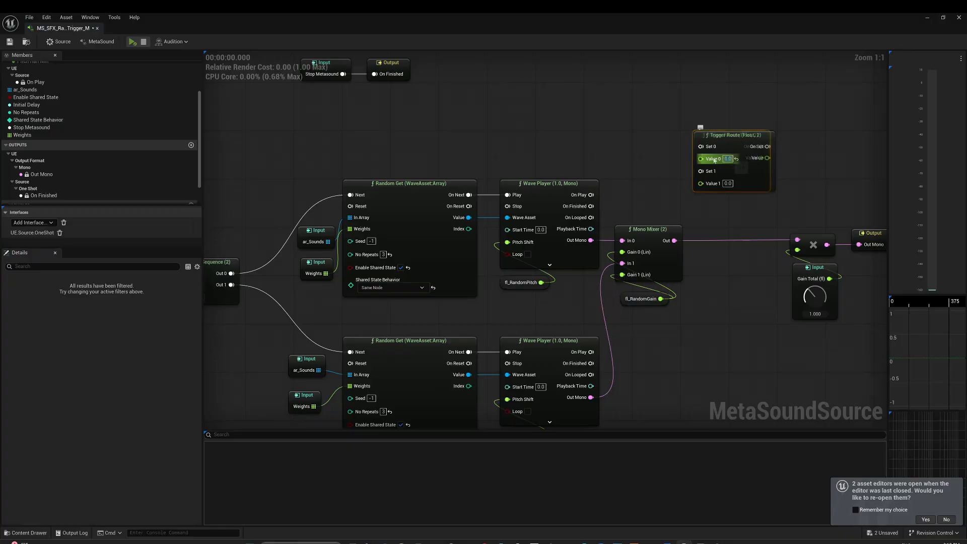
pyautogui.moveTo(693, 187); pyautogui.dragTo(750, 189)
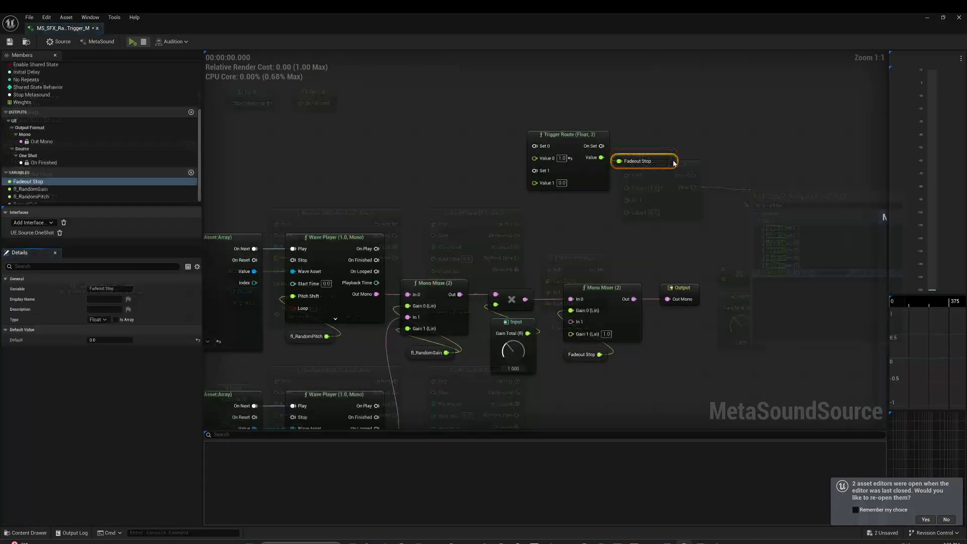
pyautogui.moveTo(623, 179); pyautogui.dragTo(643, 285, button='right')
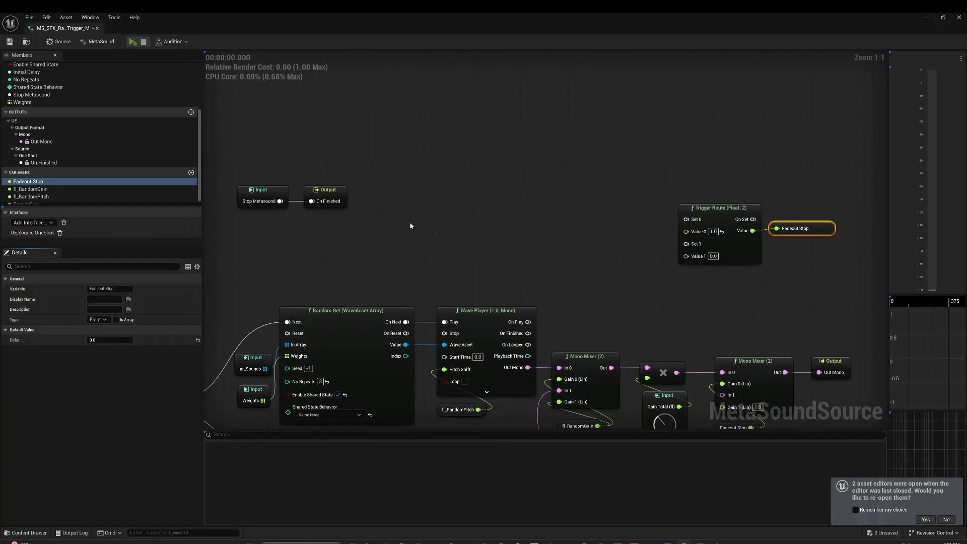
# - Duplicate the Stop Metasound input node beside Trigger Route and connect it to the Set 1 pin
pyautogui.click(273, 191)
pyautogui.hotkey('ctrl', 'c')
pyautogui.hotkey('ctrl', 'v')
pyautogui.moveTo(636, 203); pyautogui.dragTo(686, 244)
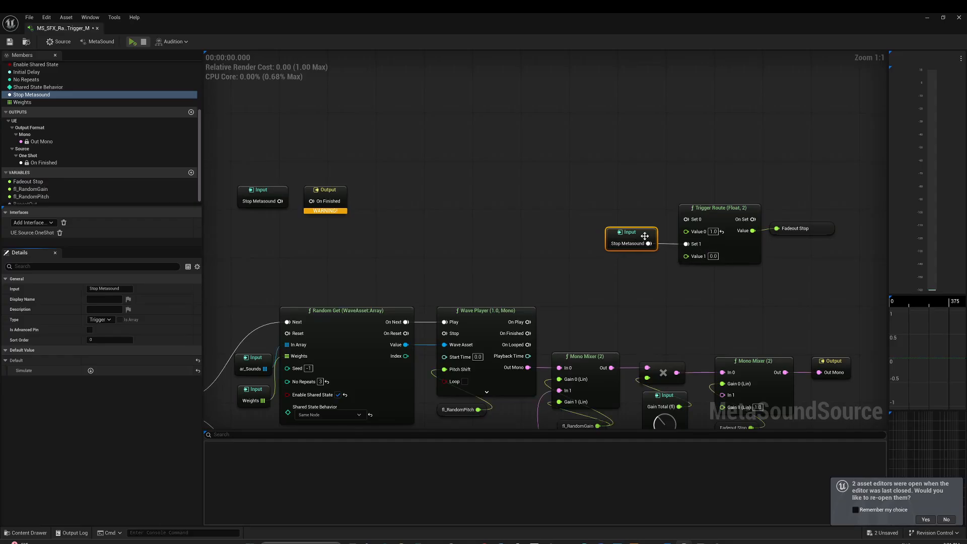
pyautogui.moveTo(643, 240); pyautogui.dragTo(561, 100, button='right')
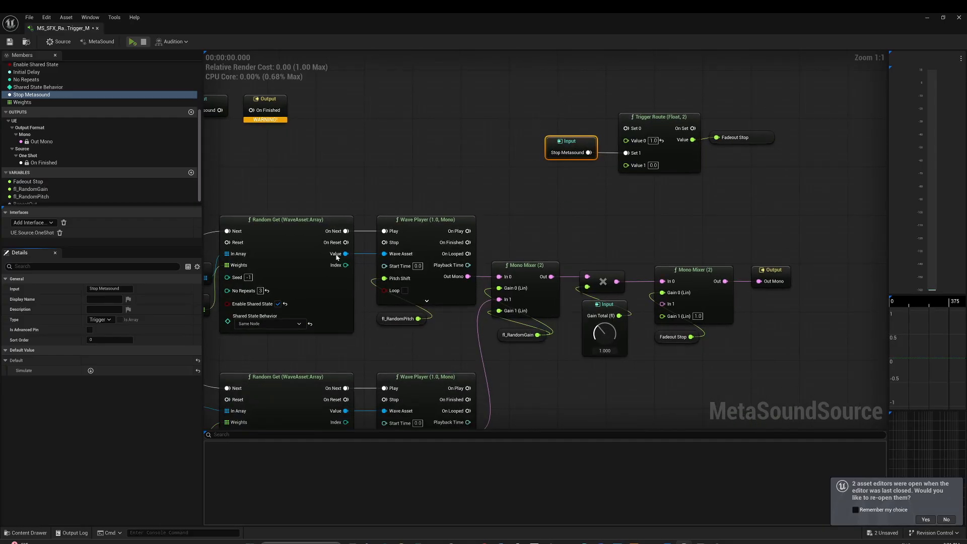
# - Replace the default contents of the ar_Sounds input array with a single MUS_KEYS sound
pyautogui.scroll(-1, 422, 270)
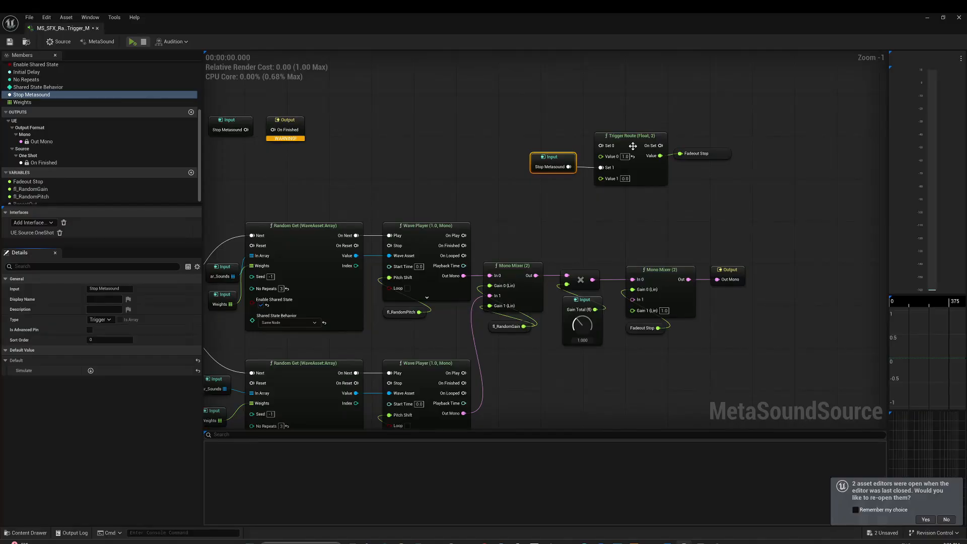
pyautogui.moveTo(561, 271); pyautogui.dragTo(669, 237, button='right')
pyautogui.moveTo(322, 269); pyautogui.dragTo(385, 204, button='right')
pyautogui.scroll(-1, 385, 205)
pyautogui.scroll(-1, 385, 204)
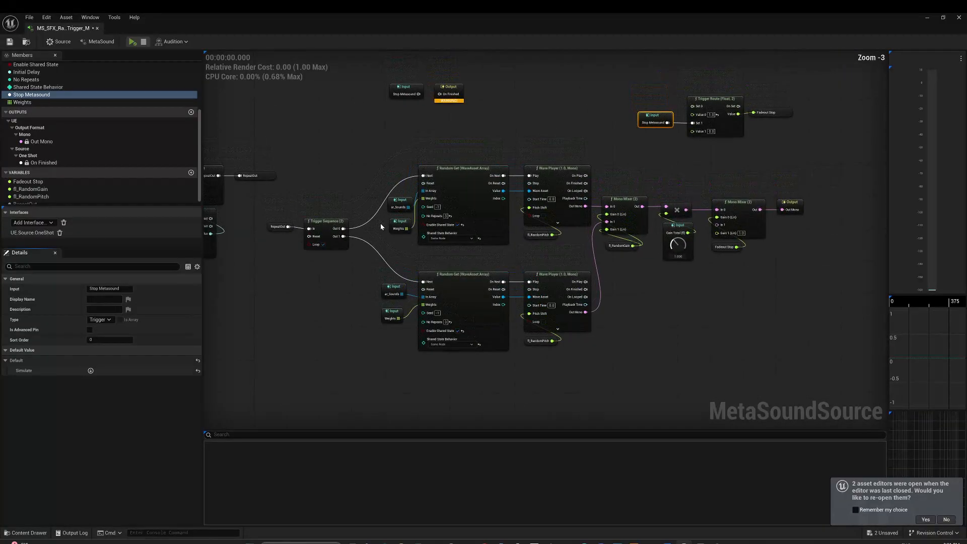
pyautogui.click(402, 205)
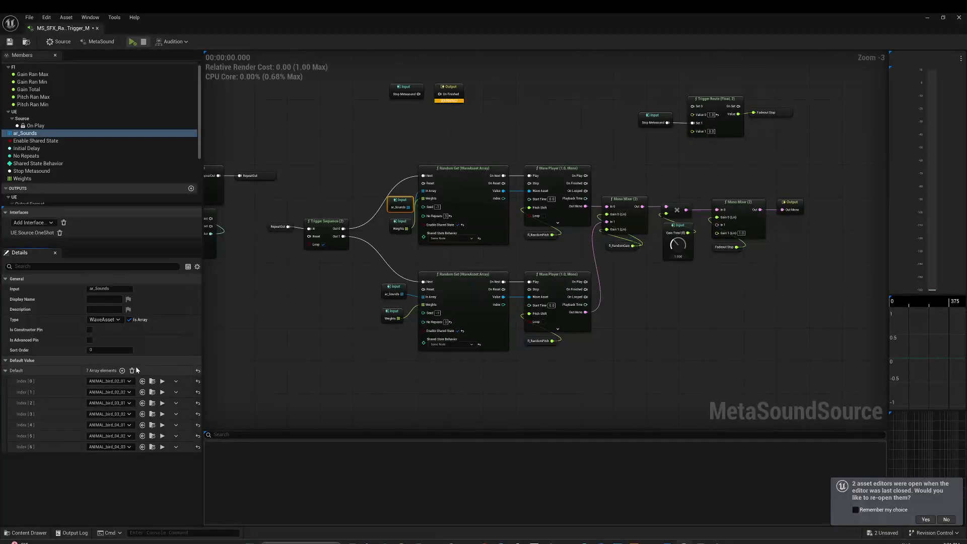
# - Play the MetaSound to audition the keys sound with the Fadeout Stop gain, and stop playback
pyautogui.press('space')
pyautogui.moveTo(295, 308); pyautogui.dragTo(212, 345, button='right')
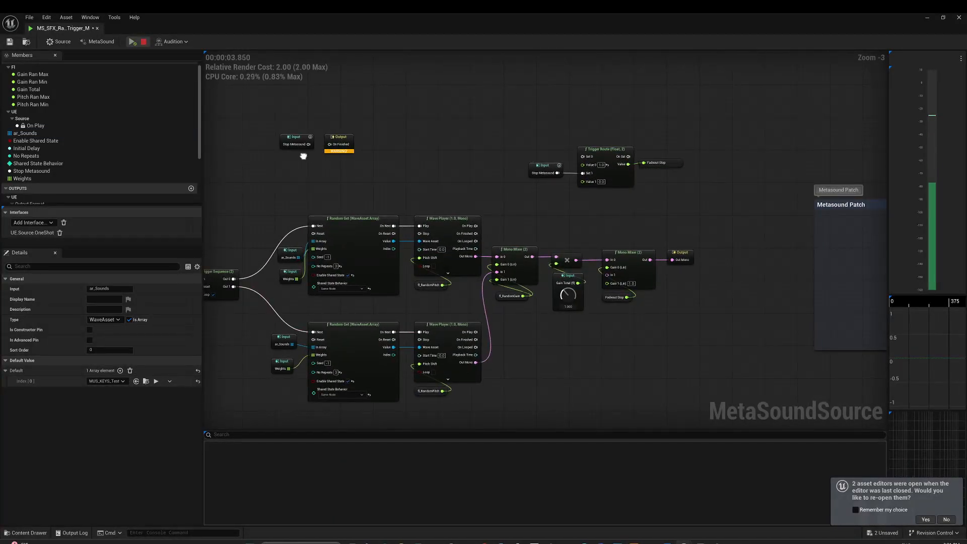
pyautogui.moveTo(303, 155); pyautogui.dragTo(368, 158, button='right')
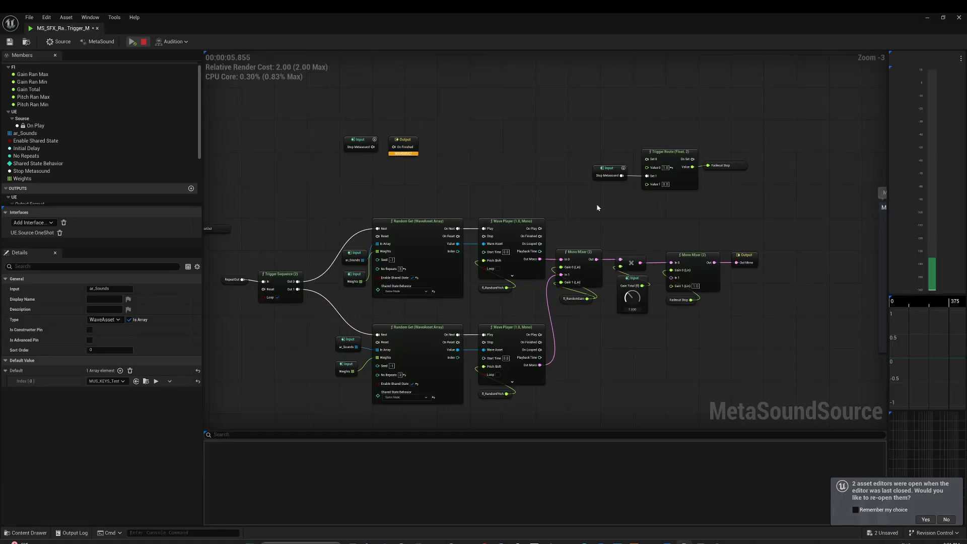
pyautogui.moveTo(572, 145); pyautogui.dragTo(426, 164, button='right')
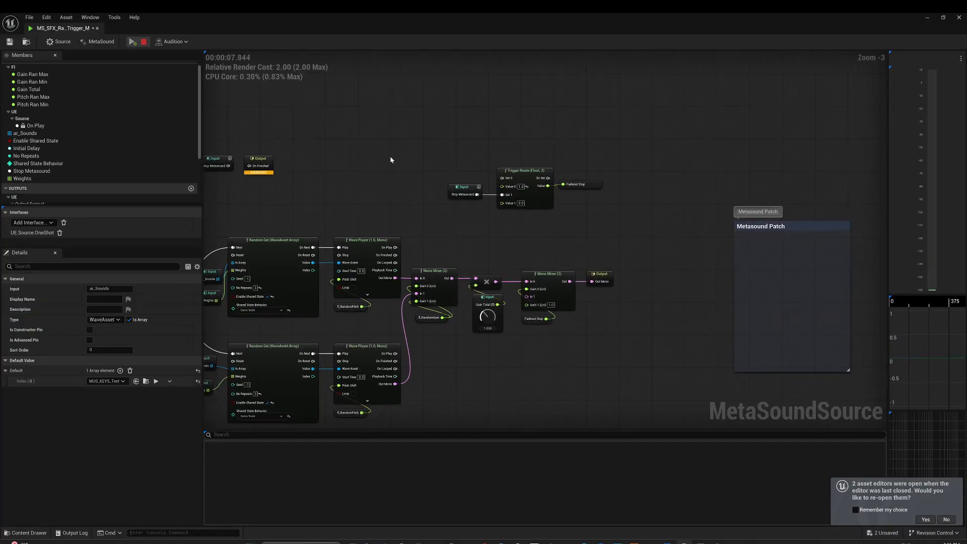
pyautogui.click(144, 42)
# - Insert an InterpTo node with Interp Time 2.0 between Trigger Route's Value output and the Fadeout Stop variable
pyautogui.scroll(2, 485, 183)
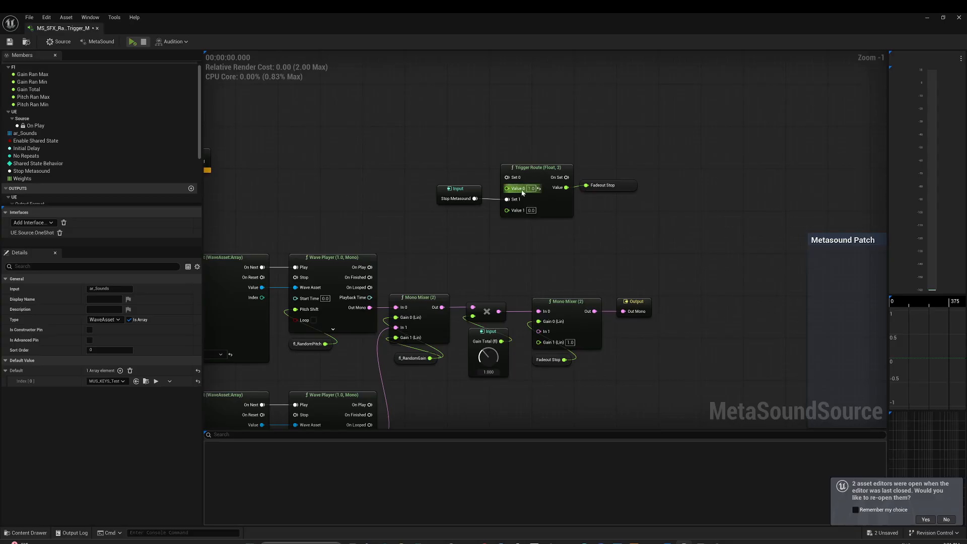
pyautogui.moveTo(515, 180); pyautogui.dragTo(588, 232)
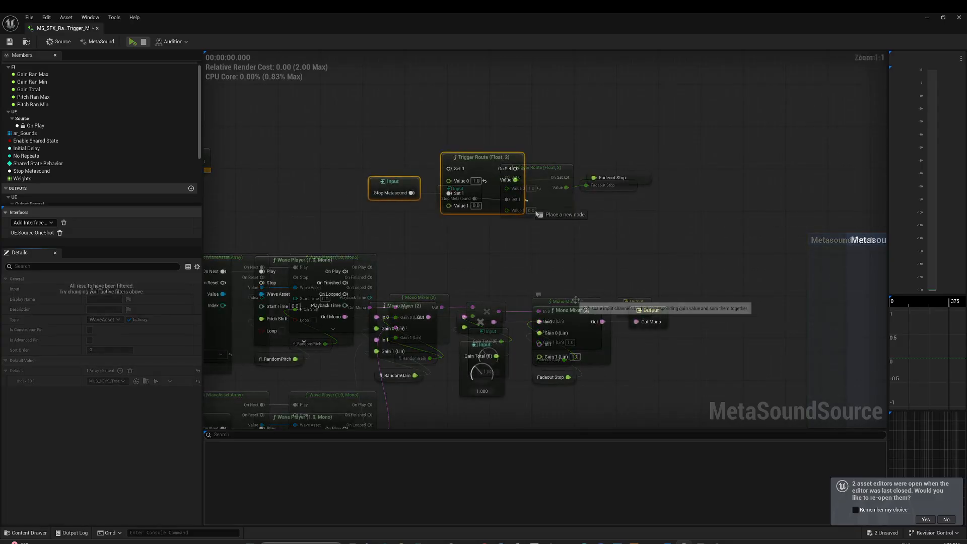
pyautogui.write('inter')
pyautogui.press('Return')
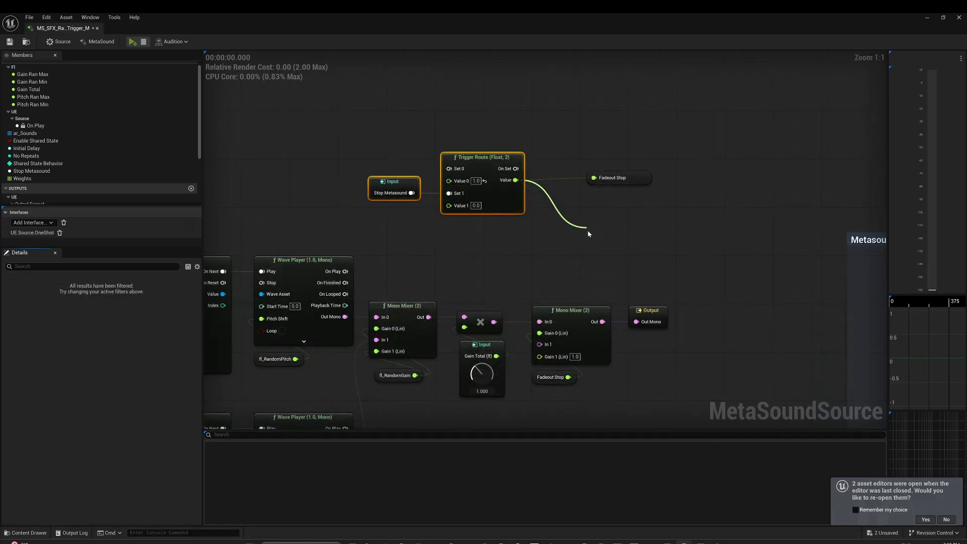
pyautogui.moveTo(605, 227); pyautogui.dragTo(573, 200)
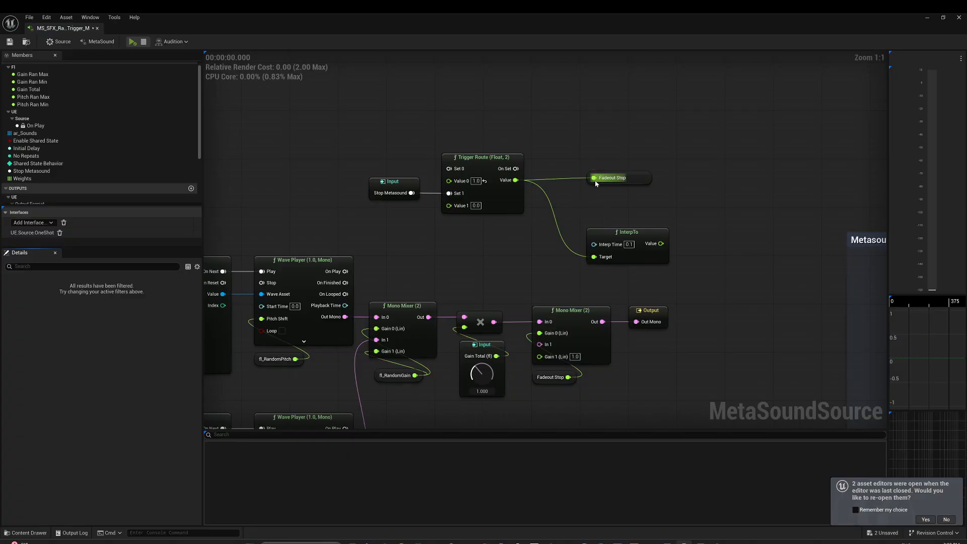
pyautogui.keyDown('alt'); pyautogui.click(594, 179); pyautogui.keyUp('alt')
pyautogui.moveTo(634, 177); pyautogui.dragTo(744, 225)
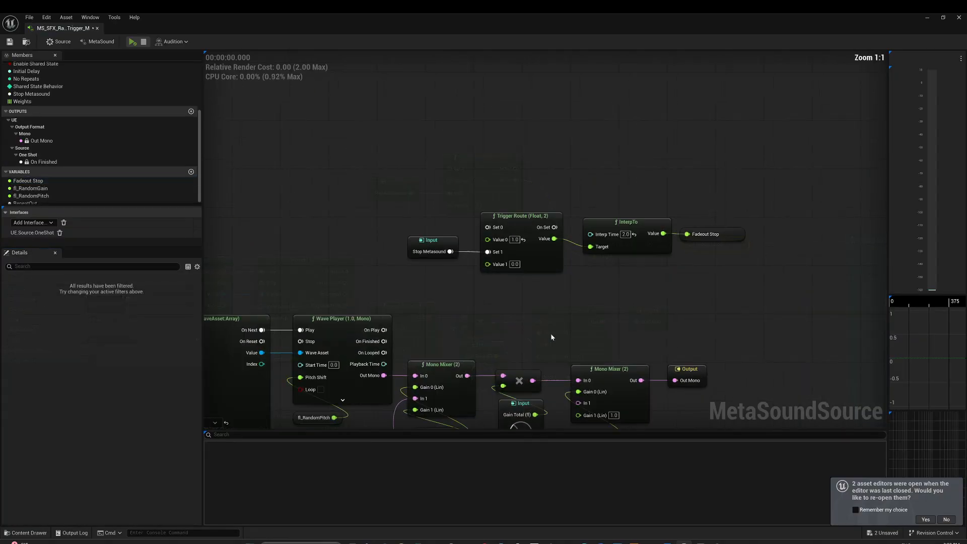
# - Preview the MetaSound to audition the interpolated Stop Metasound fadeout
pyautogui.moveTo(469, 292); pyautogui.dragTo(528, 303, button='right')
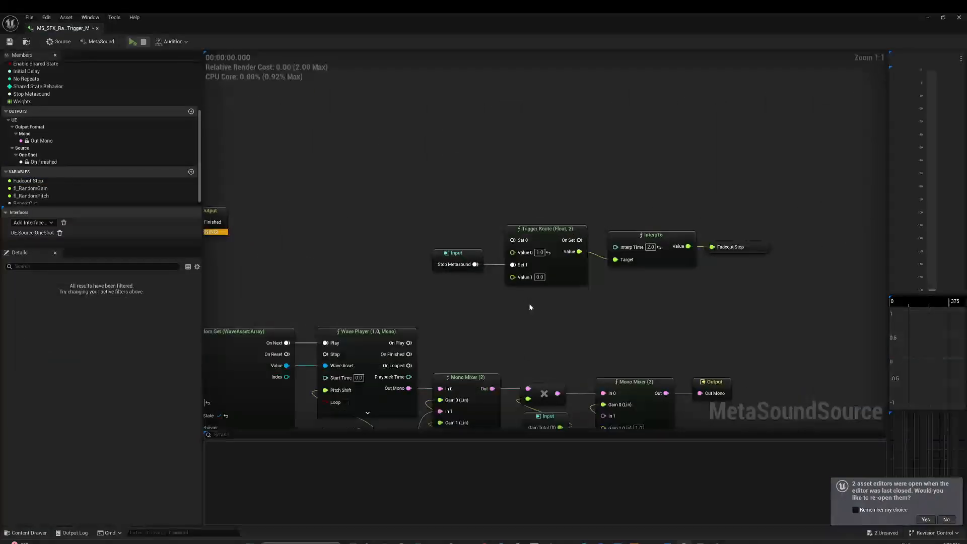
pyautogui.press('space')
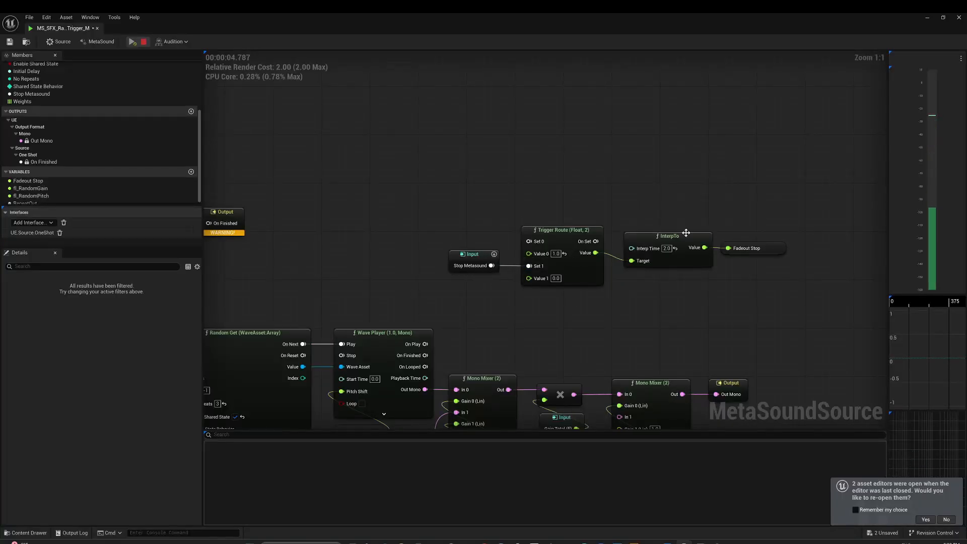
pyautogui.scroll(-3, 579, 290)
pyautogui.moveTo(518, 317); pyautogui.dragTo(530, 295, button='right')
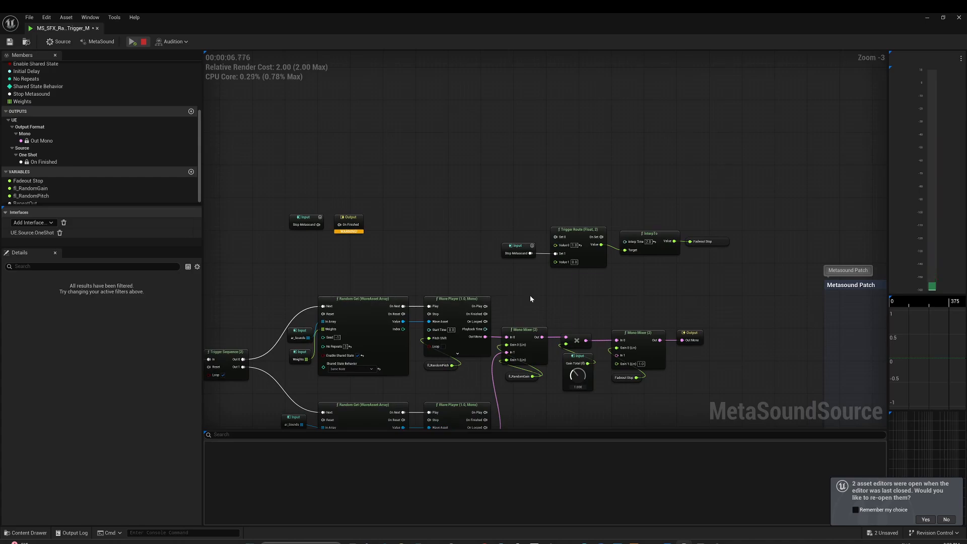
# - Promote InterpTo's Interp Time pin to a graph input and insert a Trigger Delay between Stop Metasound and On Finished
pyautogui.moveTo(667, 252); pyautogui.dragTo(654, 193)
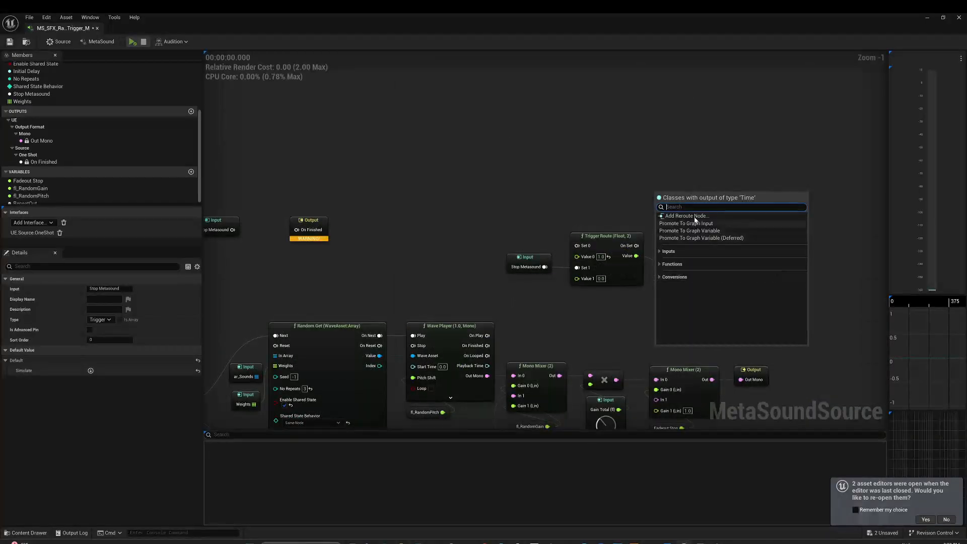
pyautogui.click(686, 224)
pyautogui.click(676, 189)
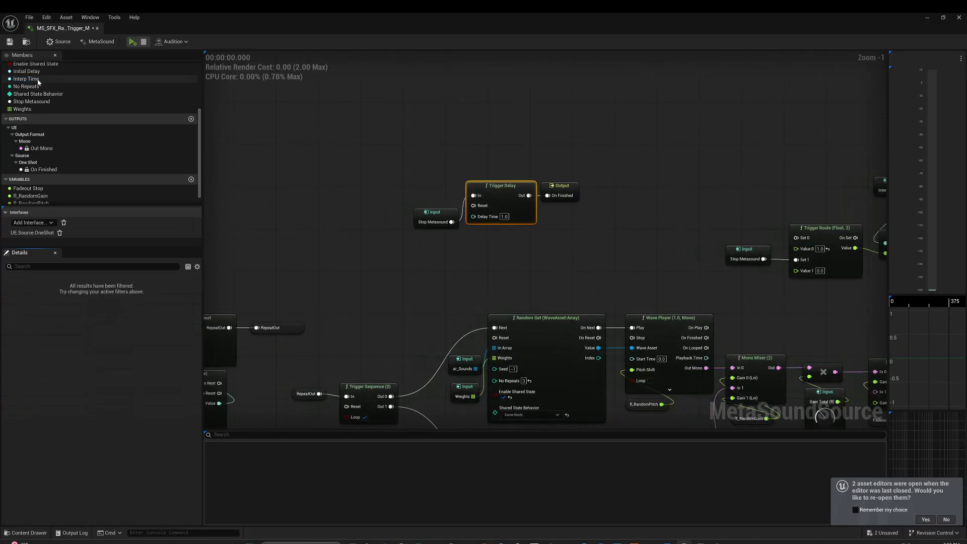
# - Place an Interp Time input node, connect it to Trigger Delay's Delay Time, and preview the delayed stop
pyautogui.click(38, 81)
pyautogui.moveTo(38, 81); pyautogui.dragTo(439, 215)
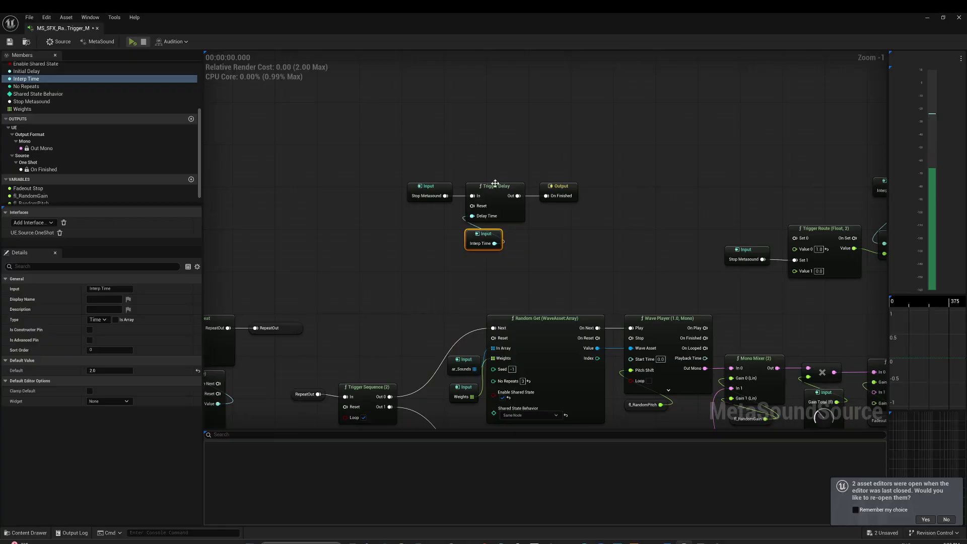
pyautogui.press('space')
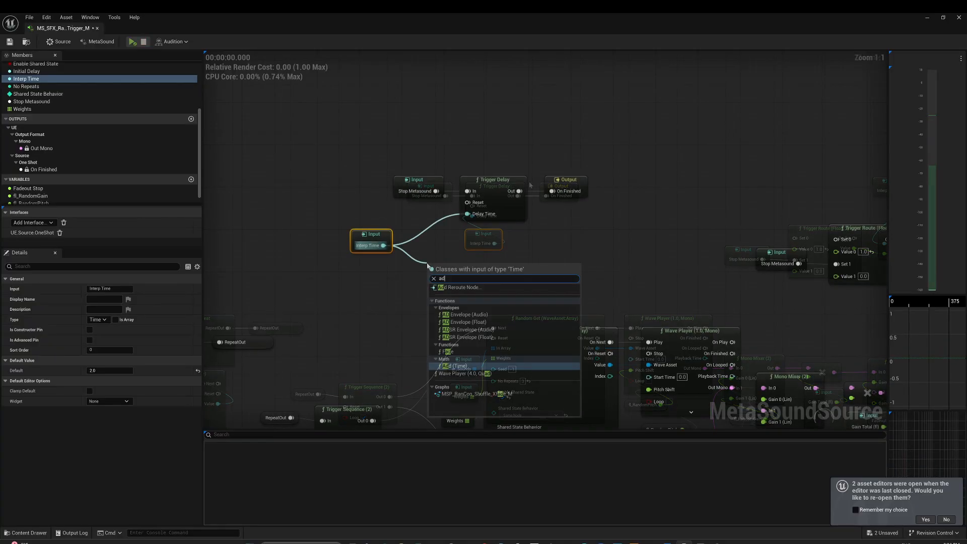
# - Insert an Add (Time) node with 0.25 as its second value between the Interp Time input and Trigger Delay's Delay Time
pyautogui.write('add')
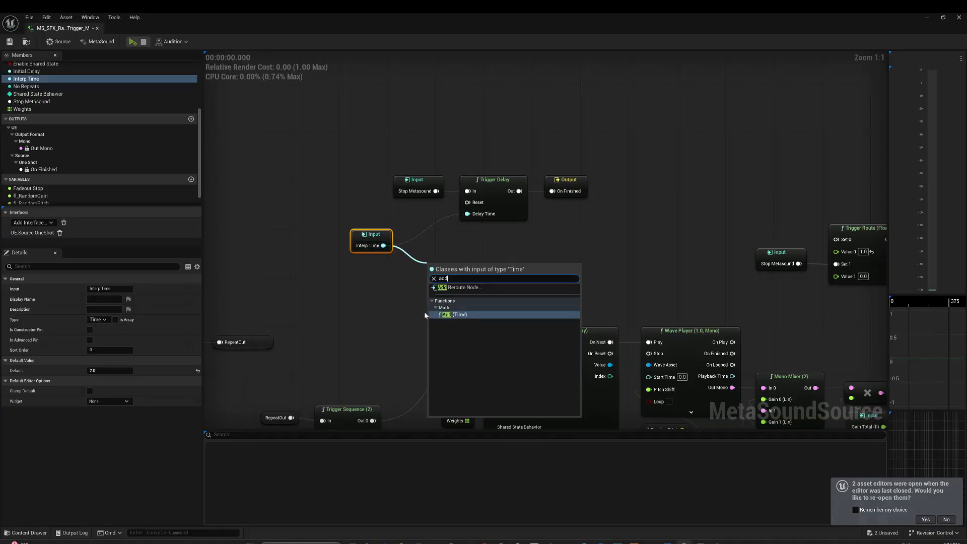
pyautogui.click(443, 315)
pyautogui.click(446, 280)
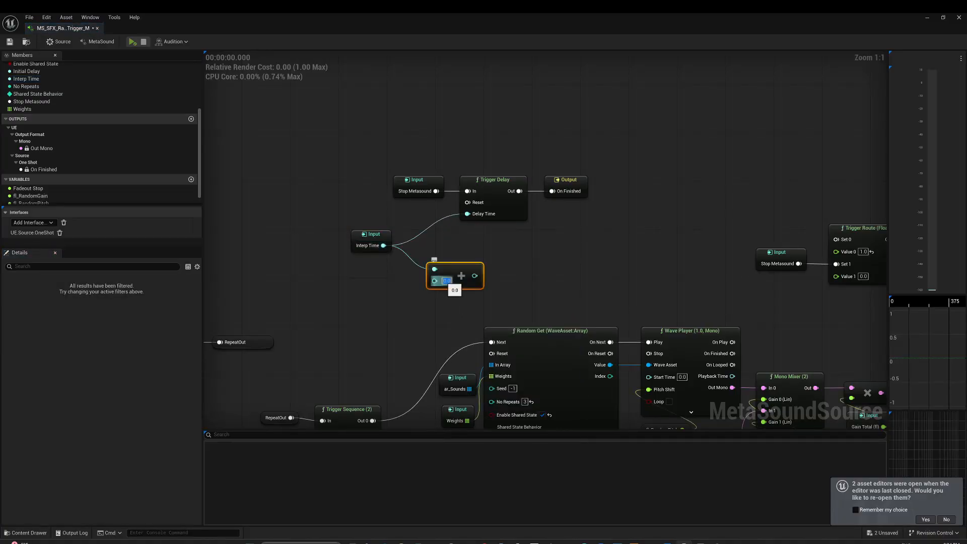
pyautogui.write('0.25')
pyautogui.press('Return')
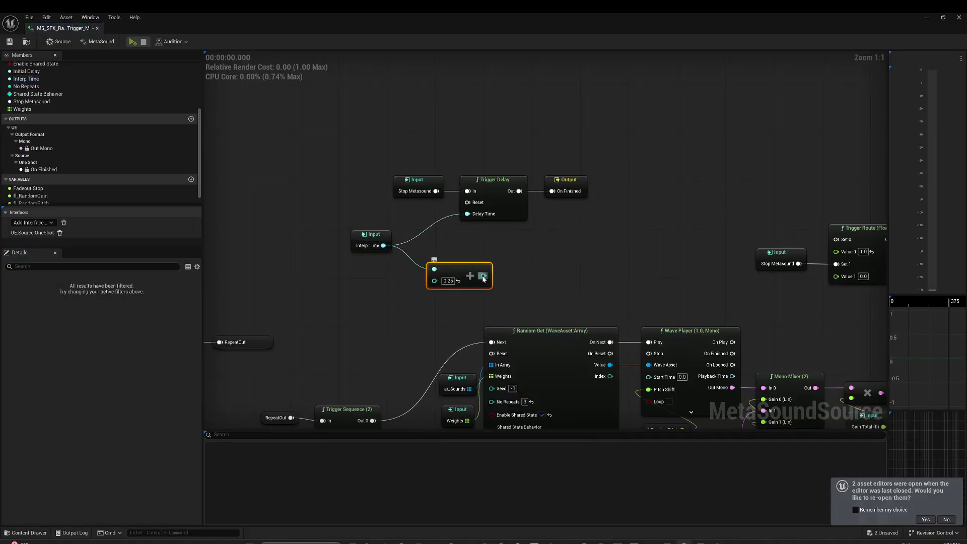
pyautogui.moveTo(482, 276); pyautogui.dragTo(502, 242)
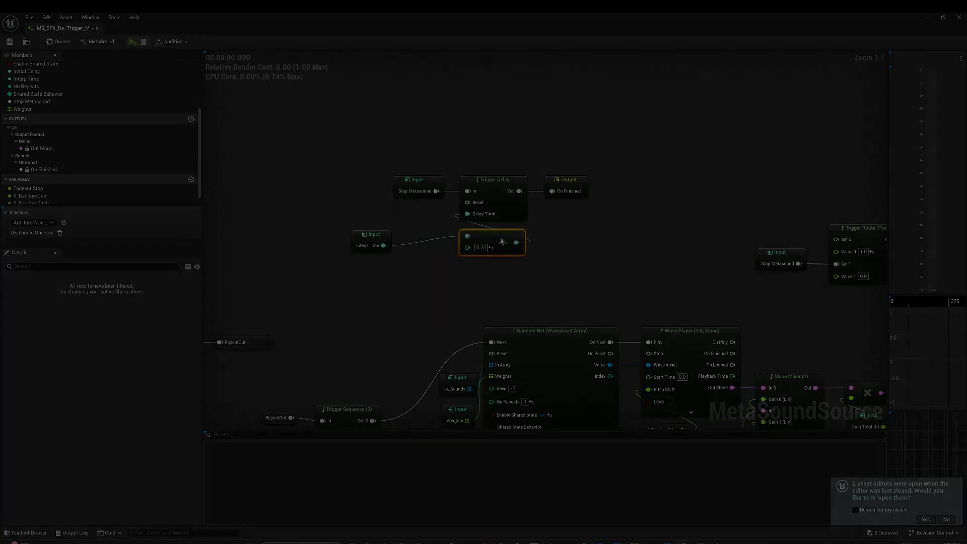